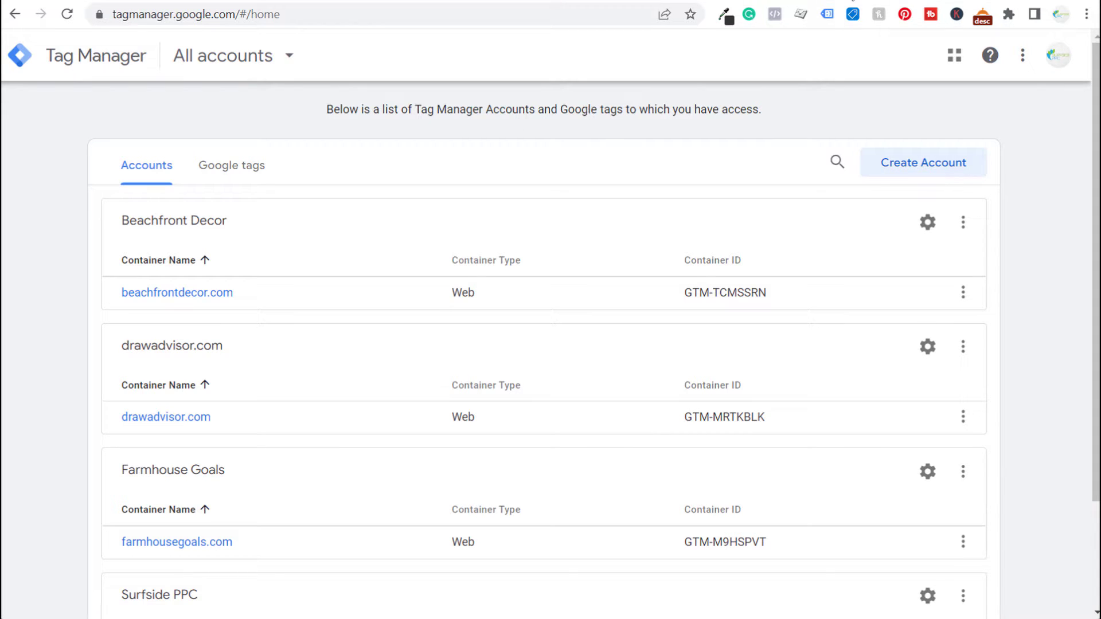
Start a new Tag Manager account named Decor Elephant.
left_click(883, 1)
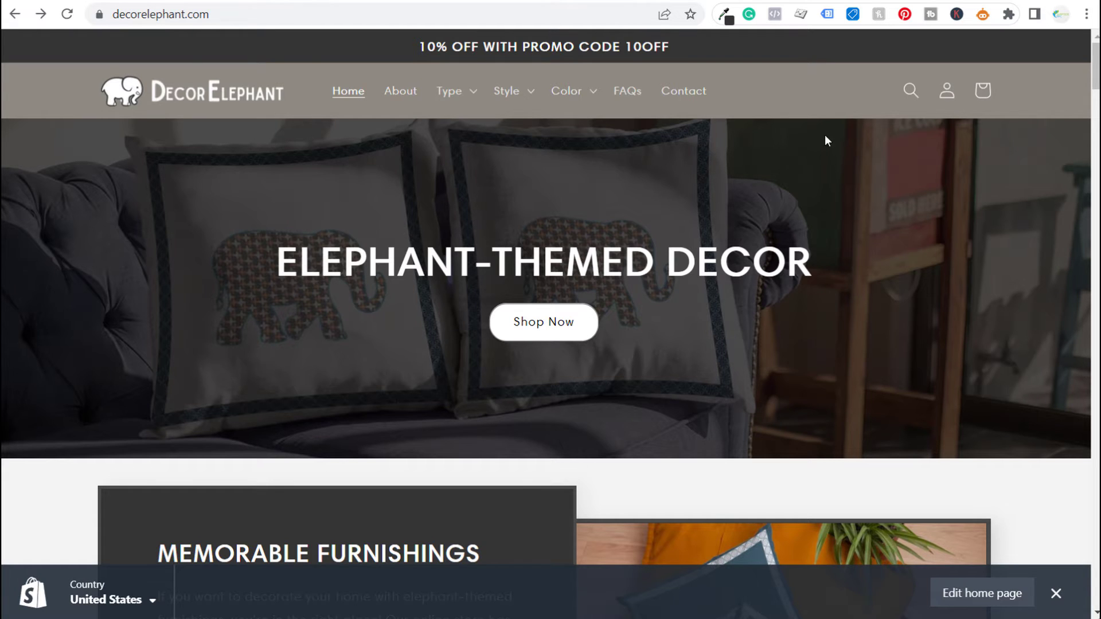
left_click(872, 2)
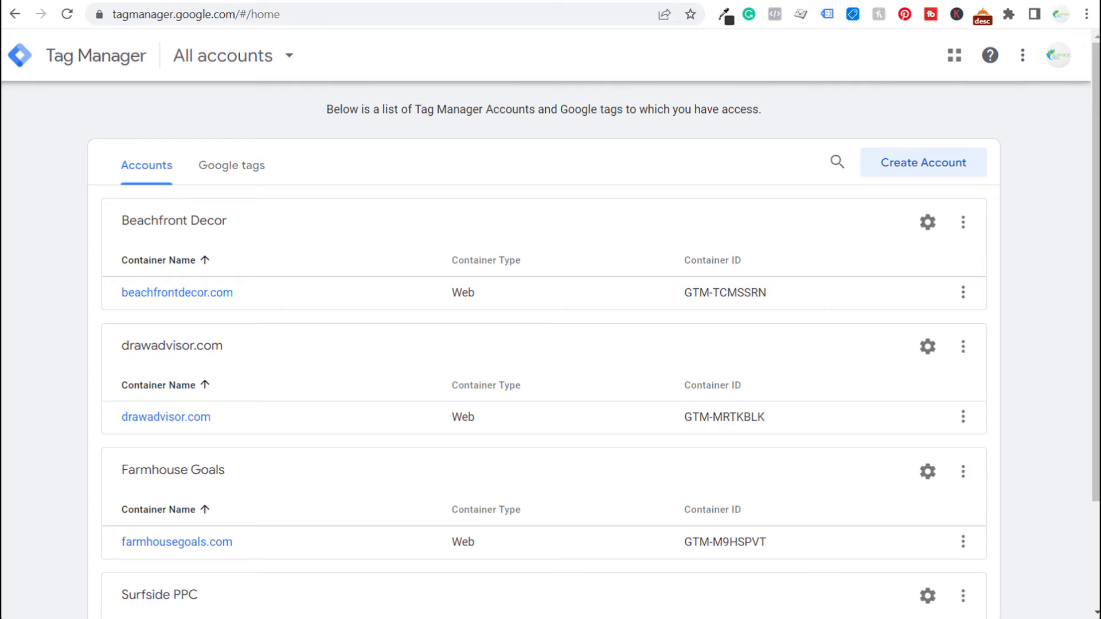
left_click(924, 164)
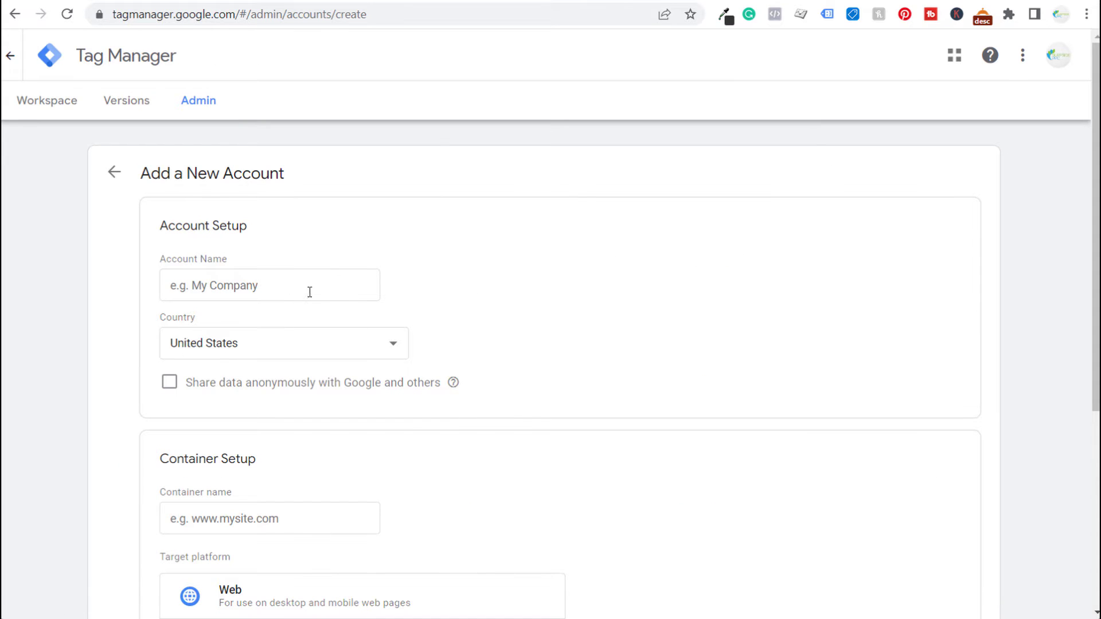
left_click(292, 291)
type("Decor Elephant")
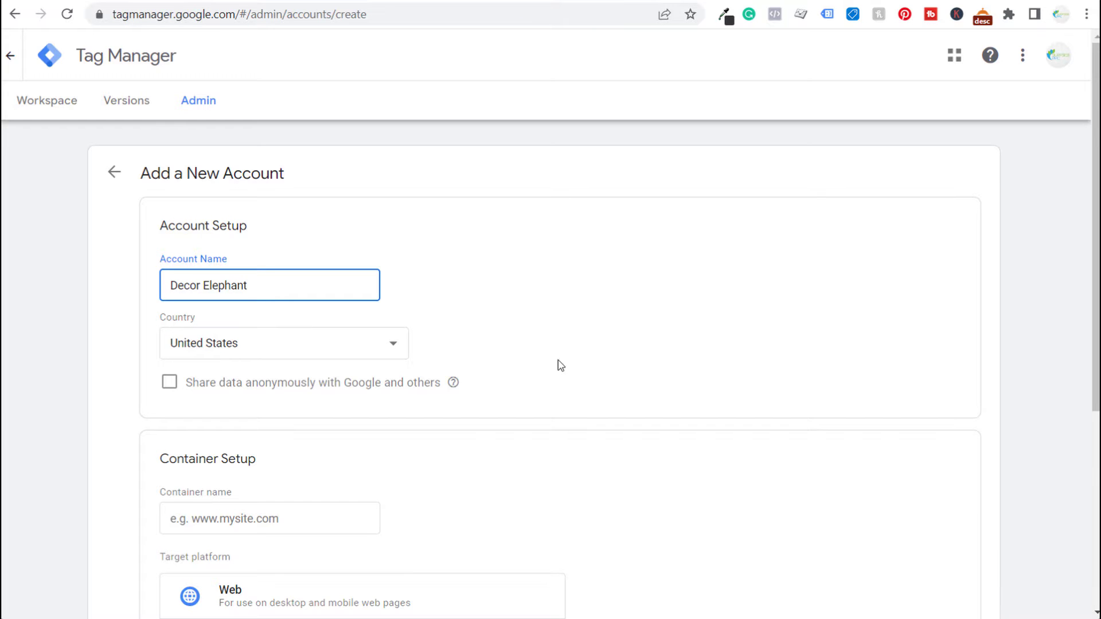
scroll(631, 321, "down", 3)
scroll(607, 270, "down", 3)
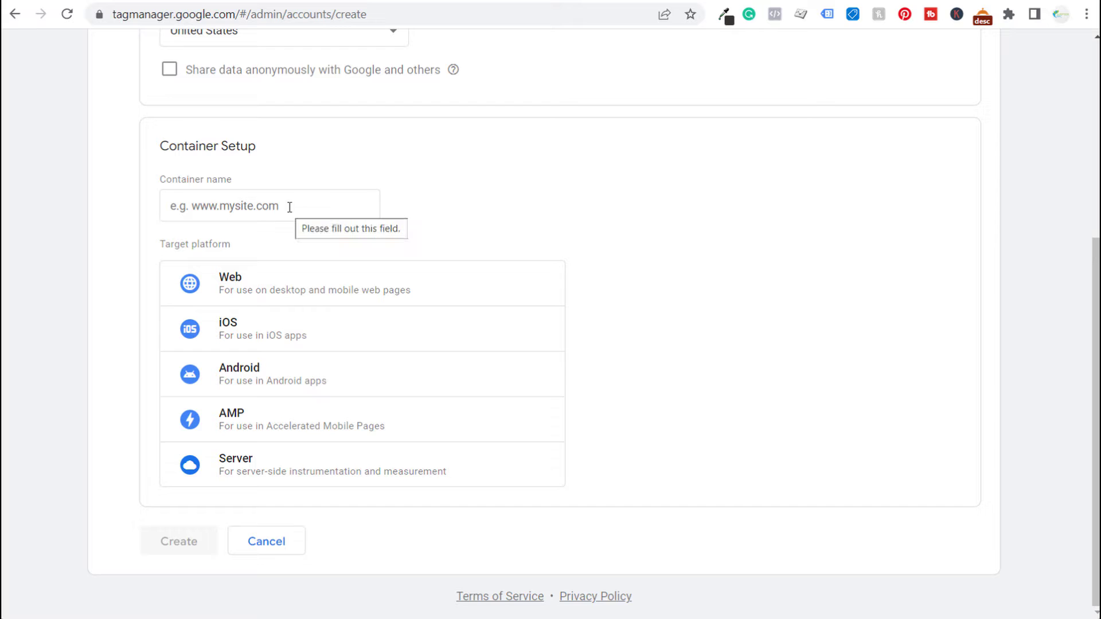
Name the container decorelephant.com, target the Web platform, and create it.
left_click(291, 207)
type("decorelephant.com")
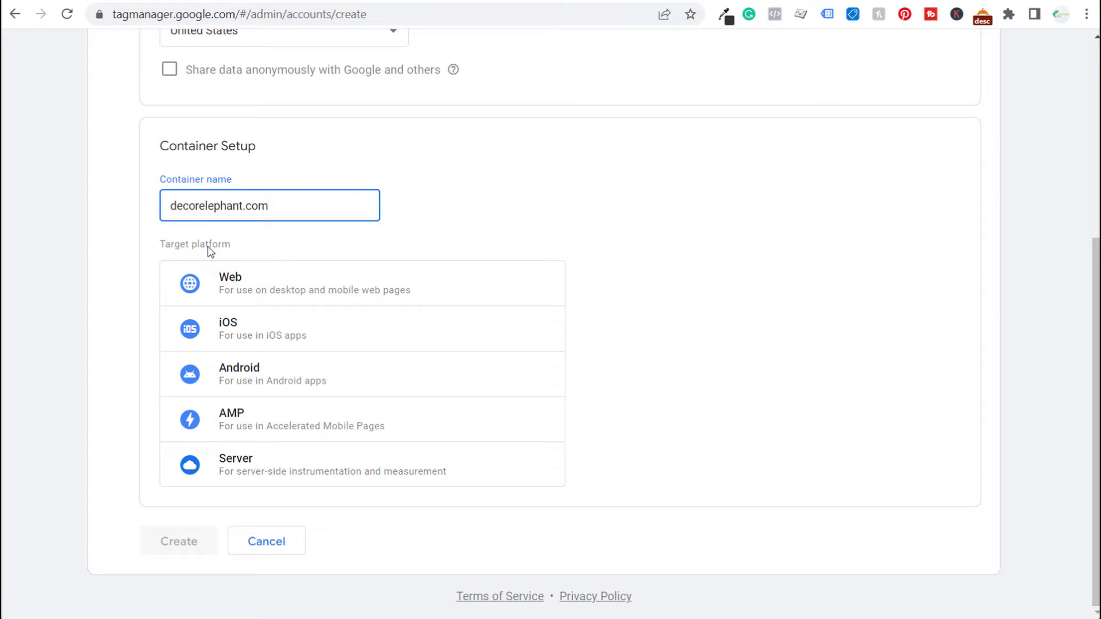
left_click(285, 285)
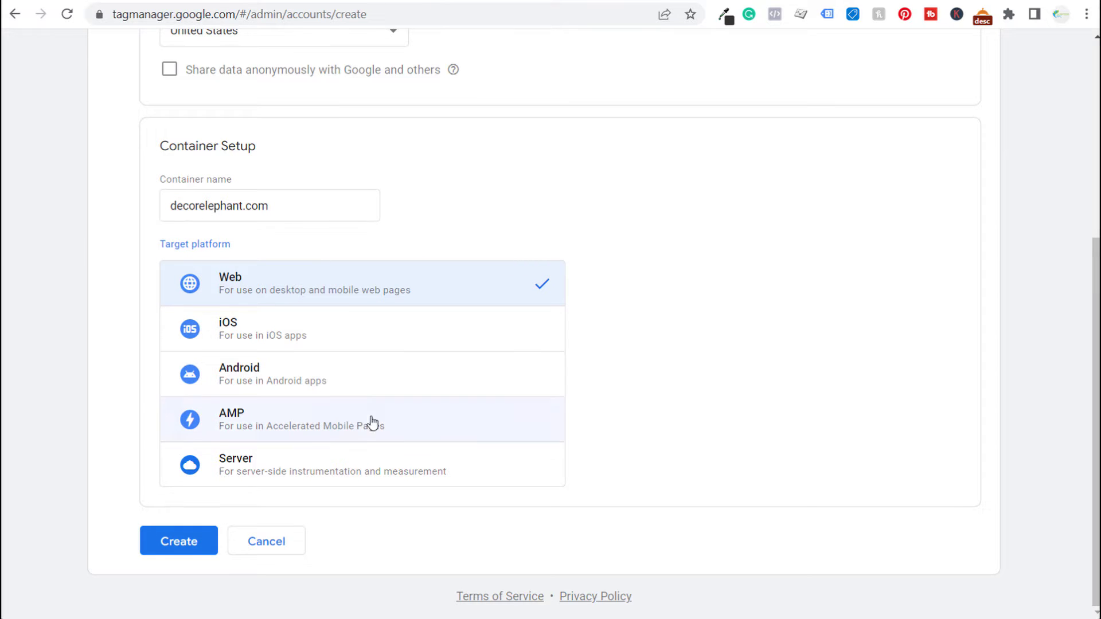
left_click(170, 545)
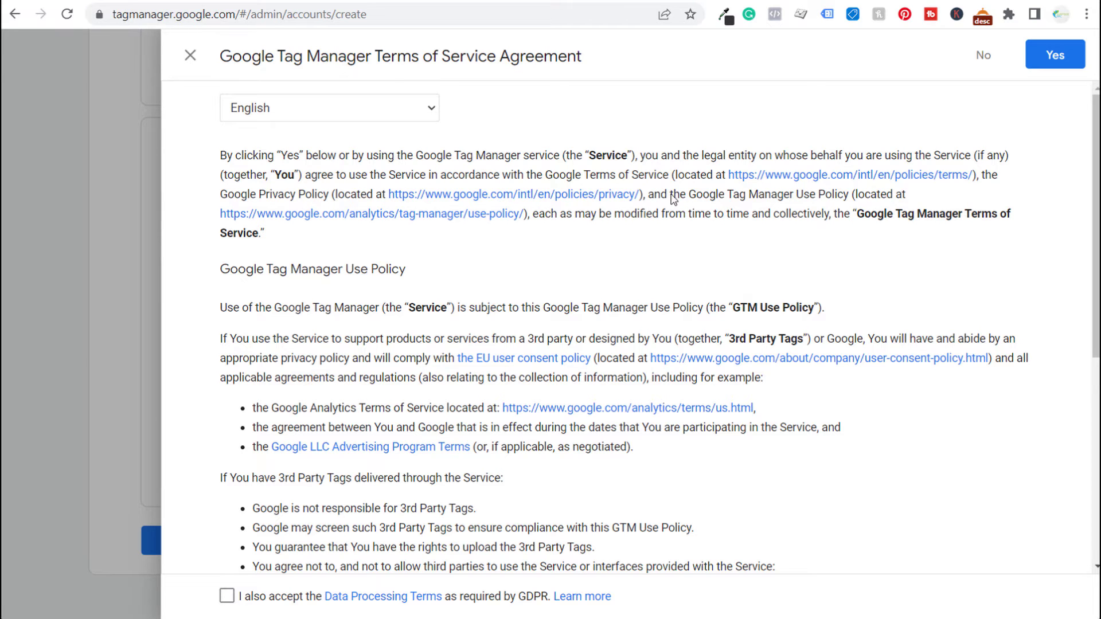
Accept the Data Processing Terms and agree to the terms of service.
scroll(438, 392, "down", 6)
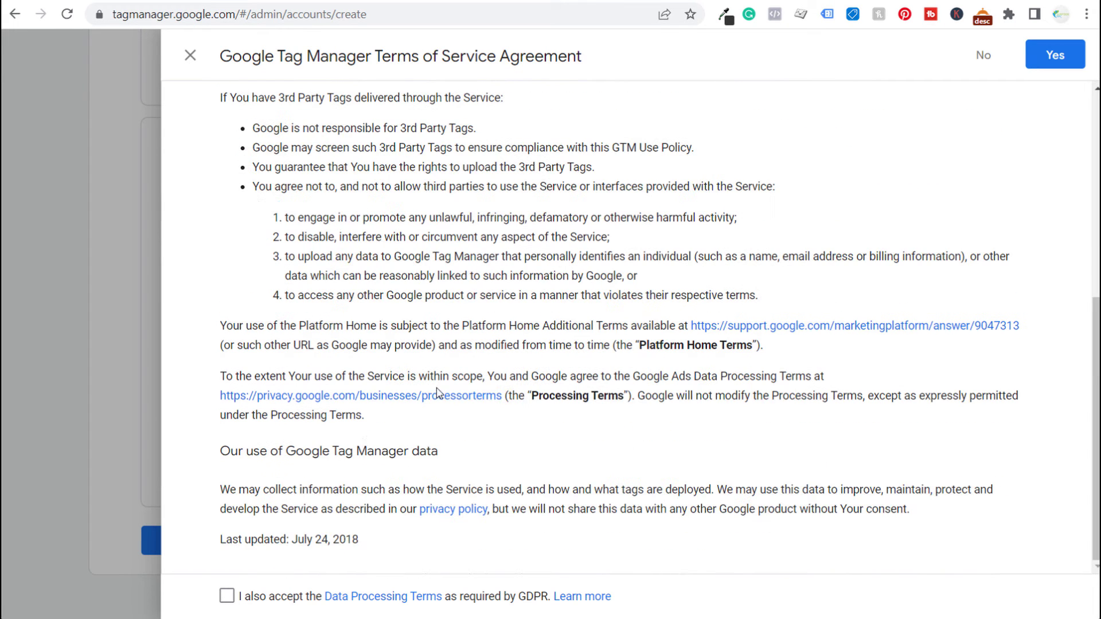
left_click(226, 597)
left_click(1055, 54)
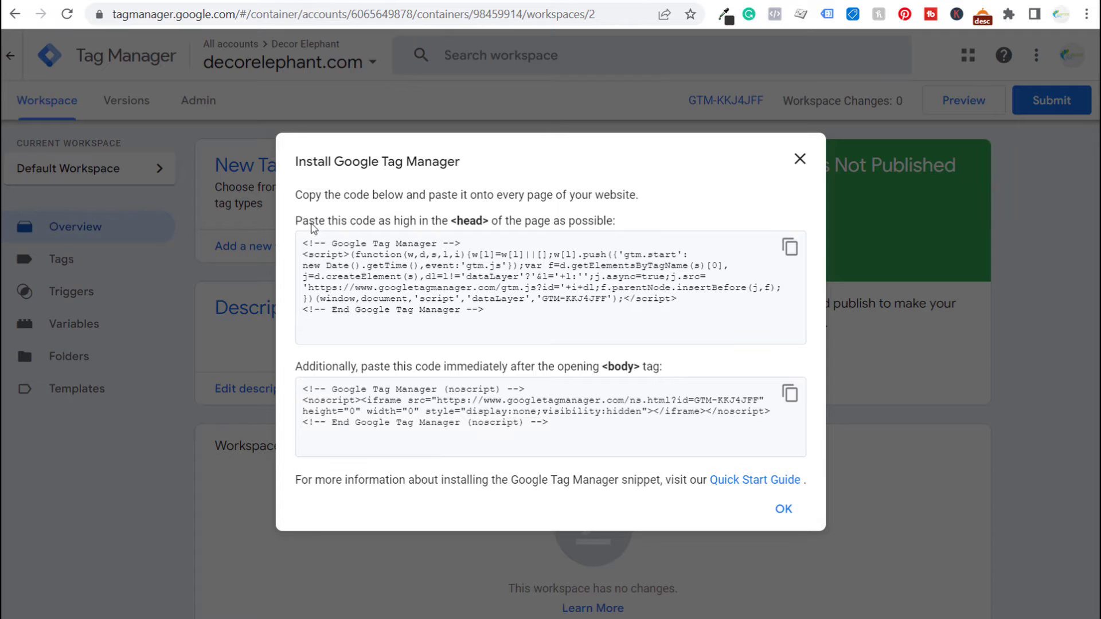
Highlight the head and body placement instructions in the install dialog, then close it.
left_click_drag(326, 224, 498, 223)
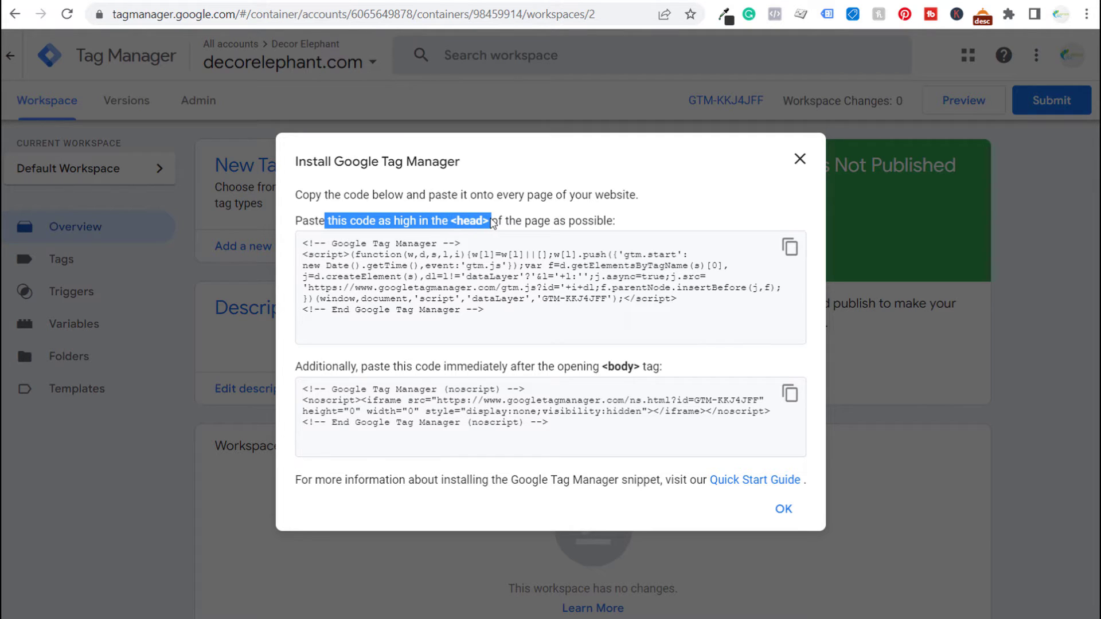
left_click(530, 224)
left_click_drag(361, 368, 638, 363)
left_click(645, 367)
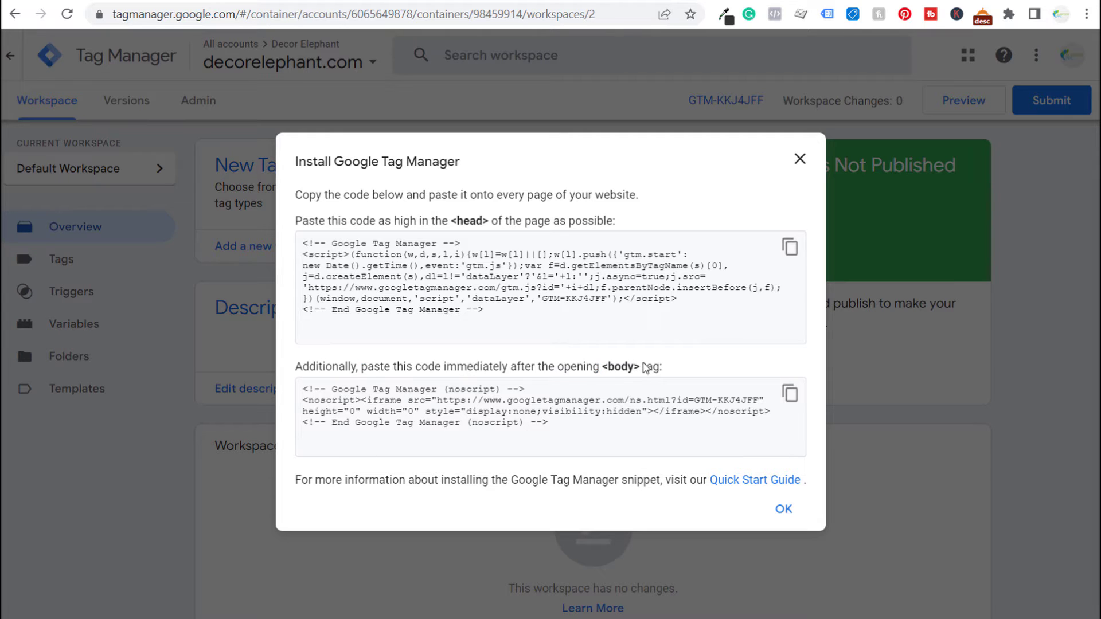
left_click(799, 160)
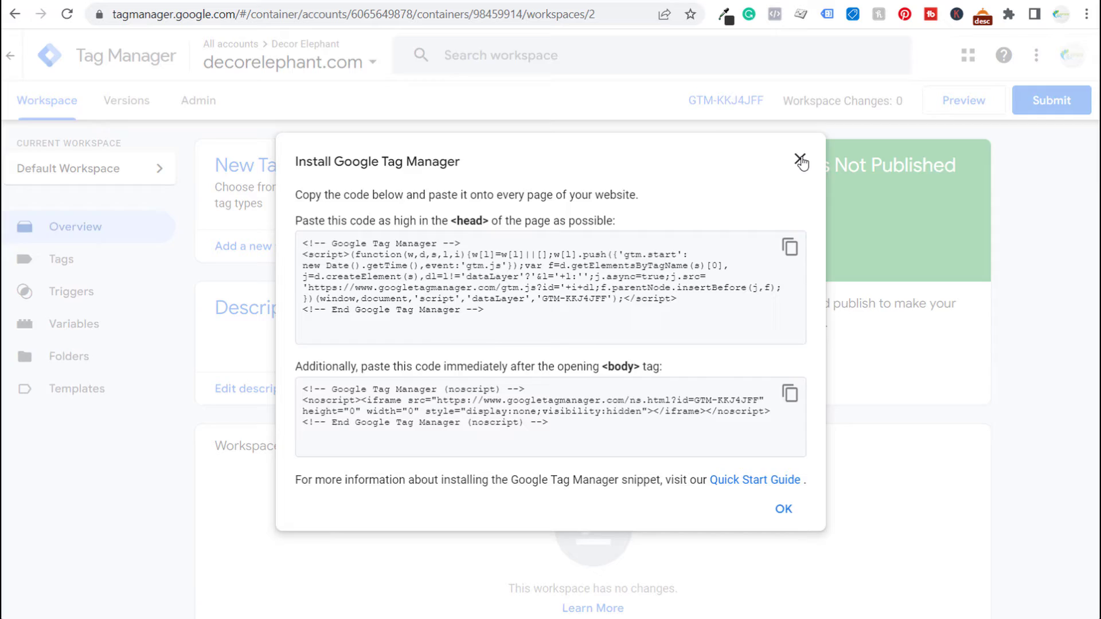
Reopen Install Google Tag Manager from Admin and copy the head snippet.
left_click(195, 104)
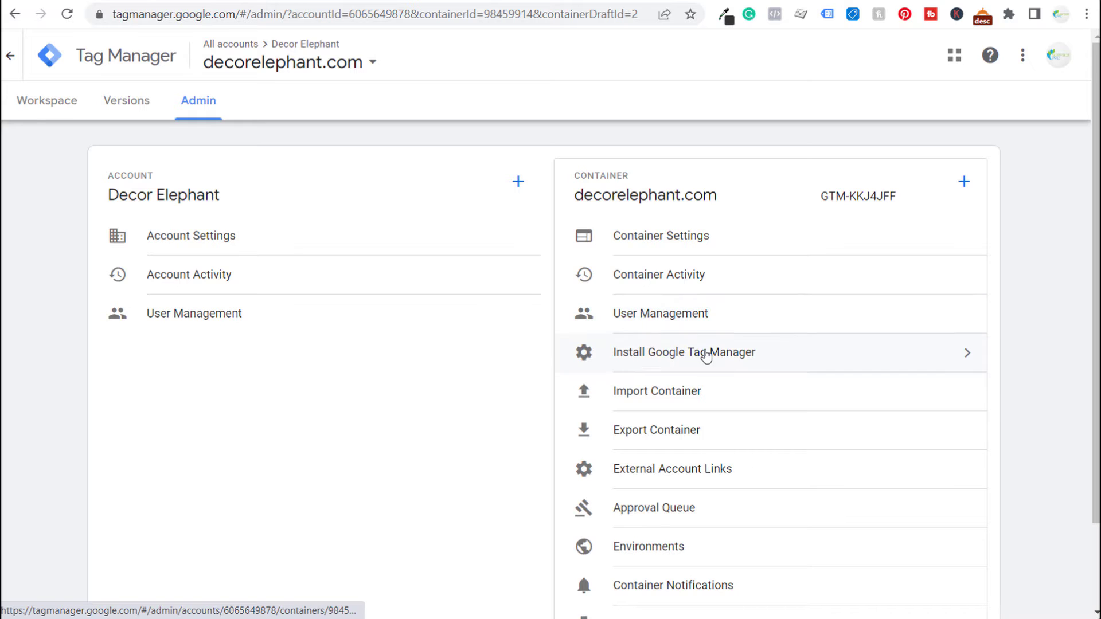
left_click(730, 354)
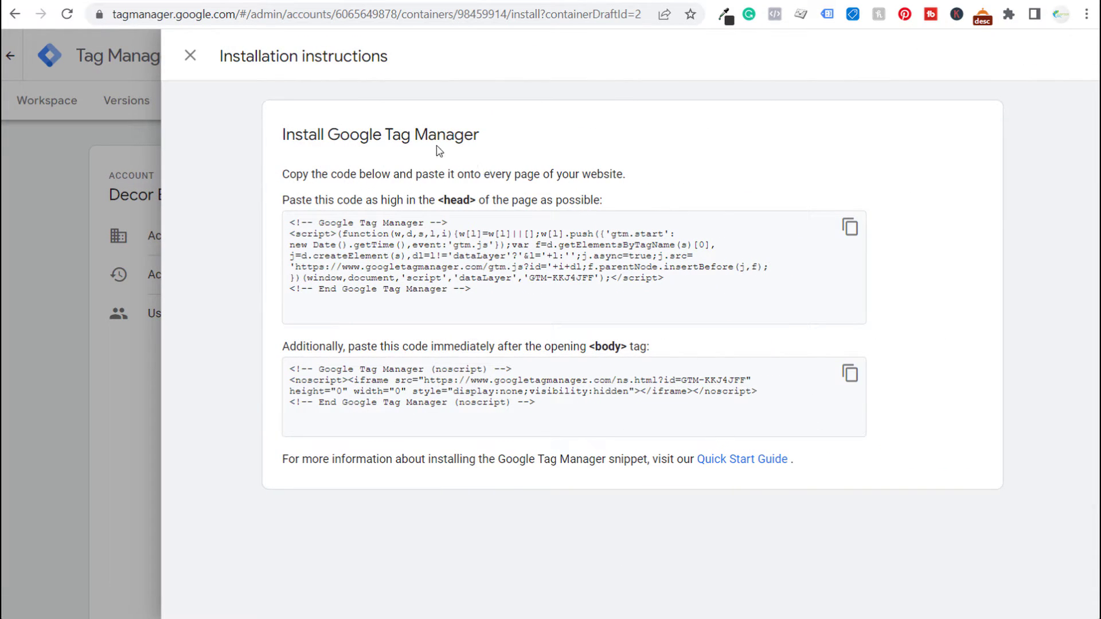
left_click(850, 228)
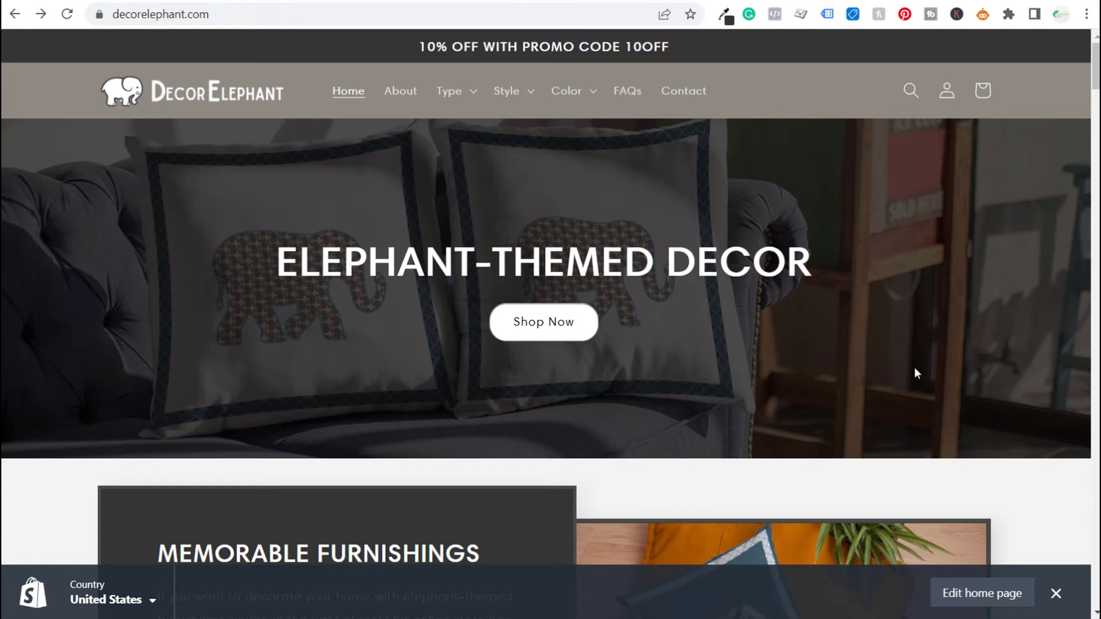
Enable Tag Assistant Legacy on the storefront and reload the page.
left_click(828, 16)
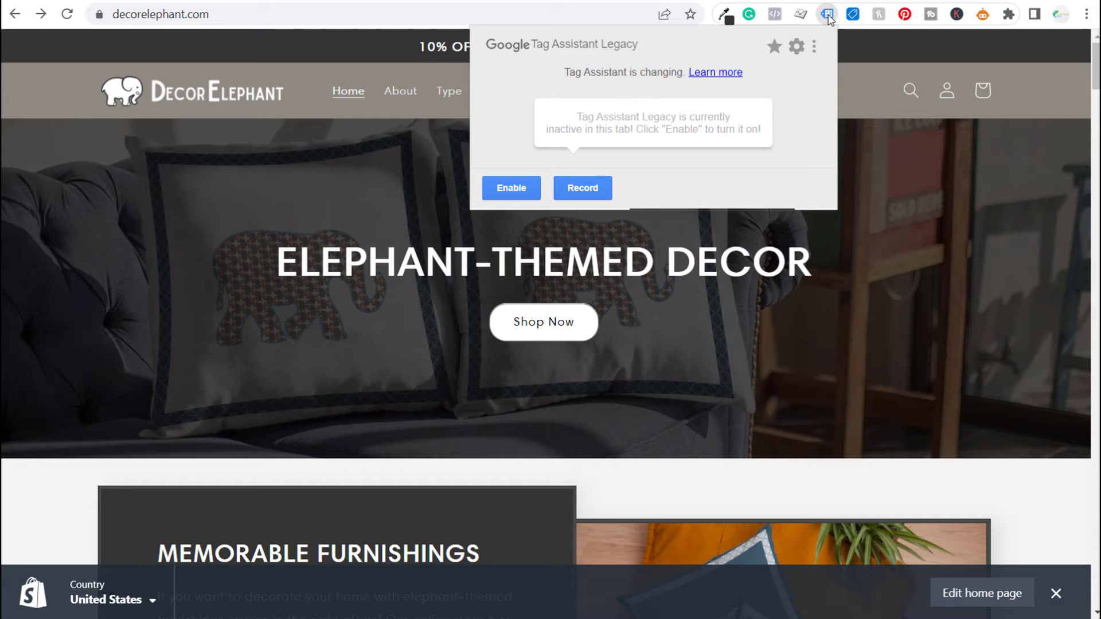
left_click(513, 185)
left_click(67, 14)
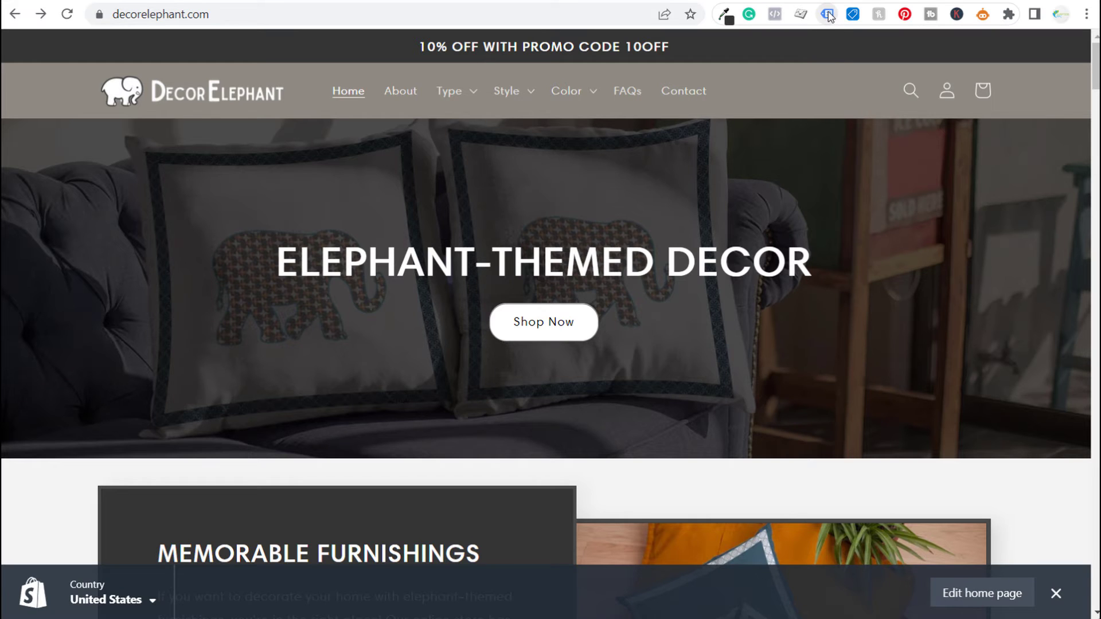
Confirm Tag Assistant reports no tags found, then go to the Shopify admin.
left_click(828, 15)
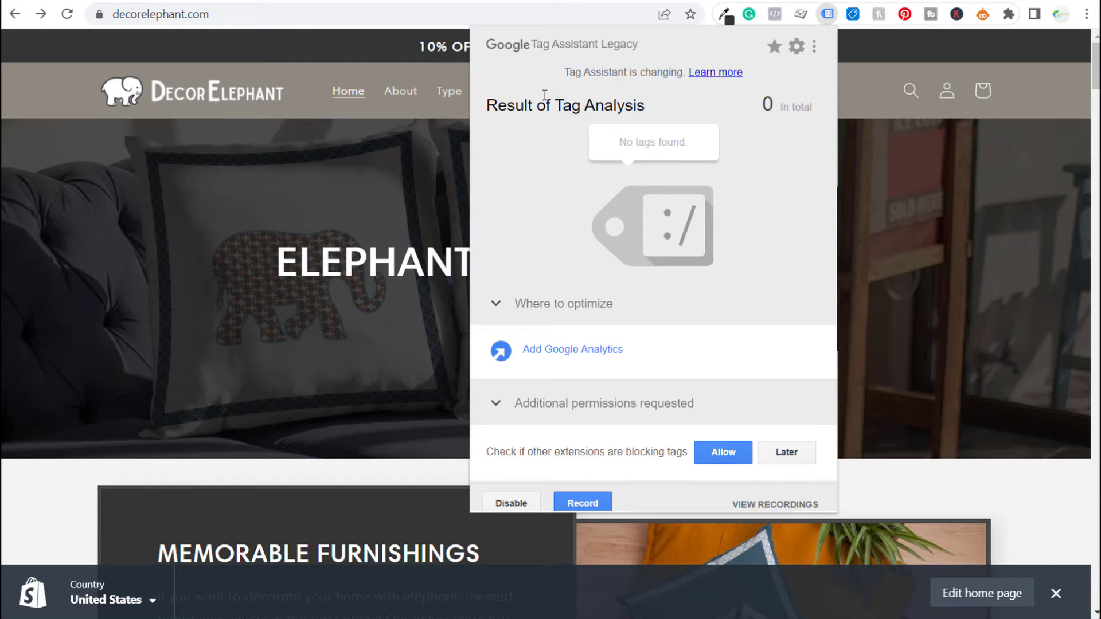
left_click(904, 164)
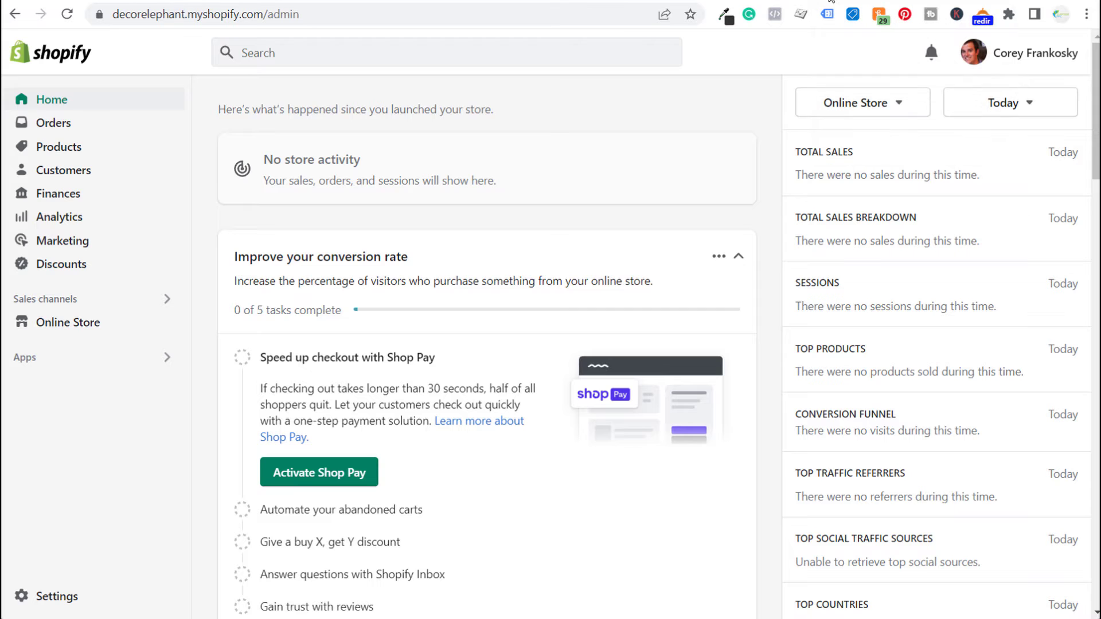
left_click(831, 2)
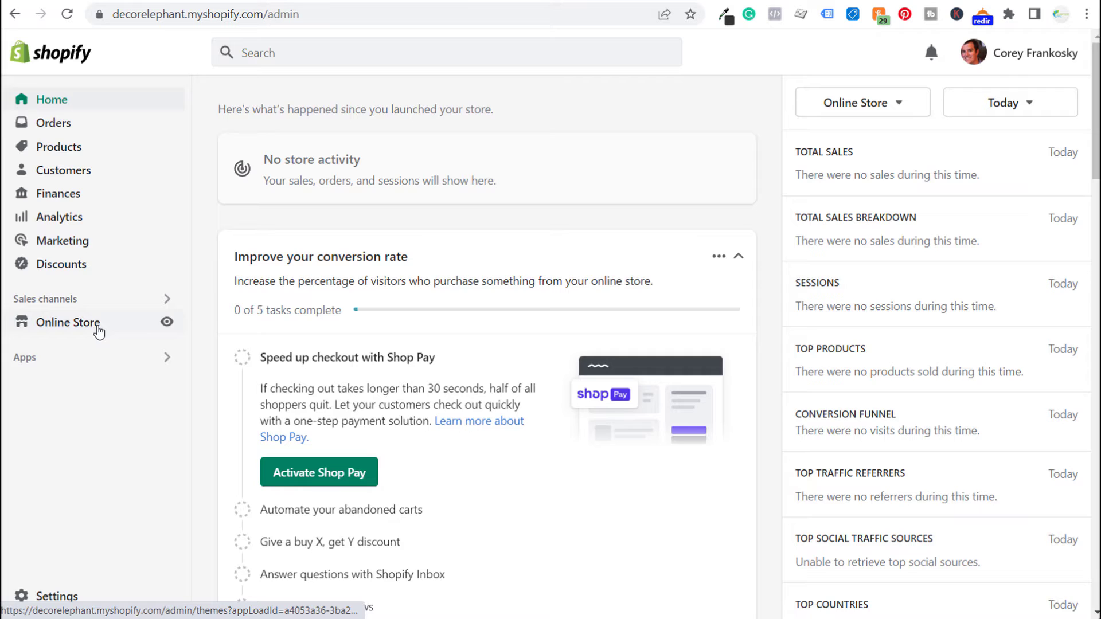
From Online Store, open Edit code for the current Sense-theme-bp-nov-15-2022 theme.
left_click(69, 327)
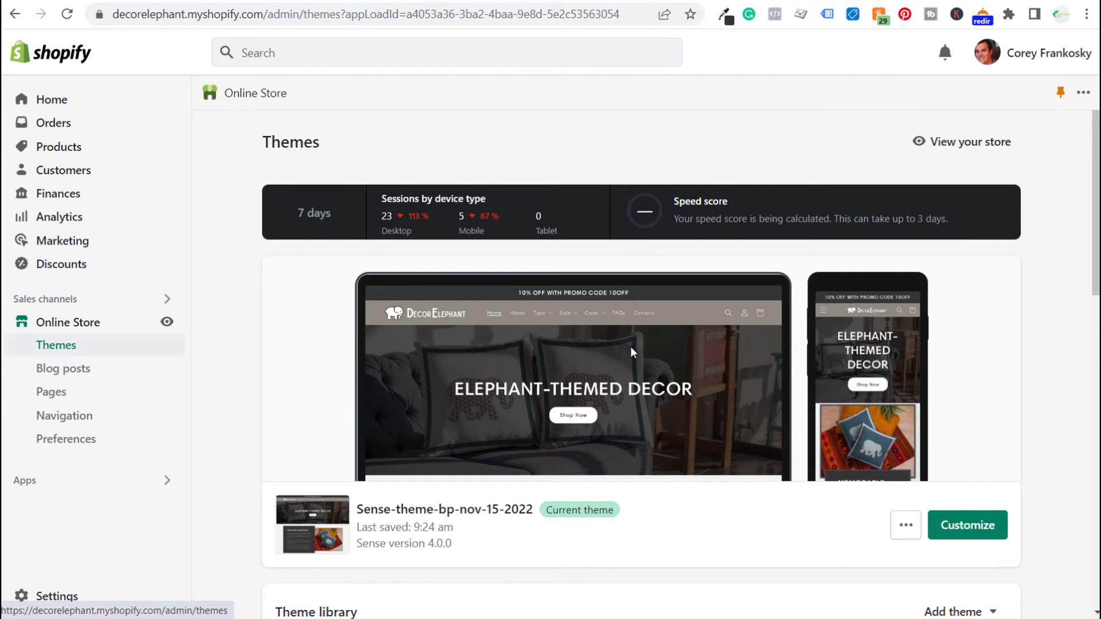
scroll(667, 394, "down", 3)
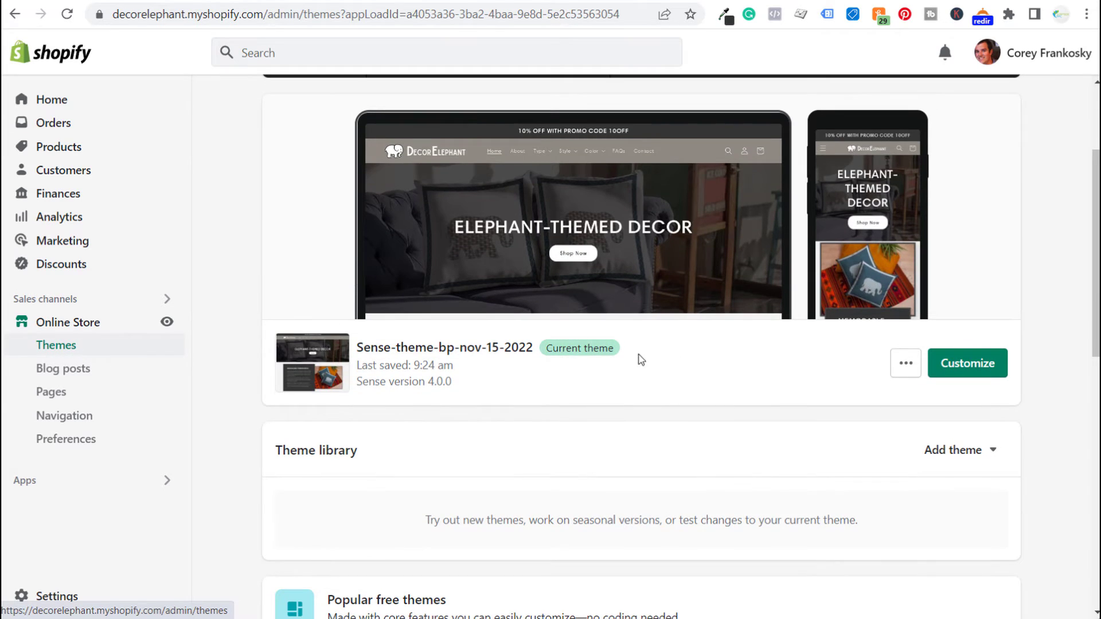
left_click(906, 363)
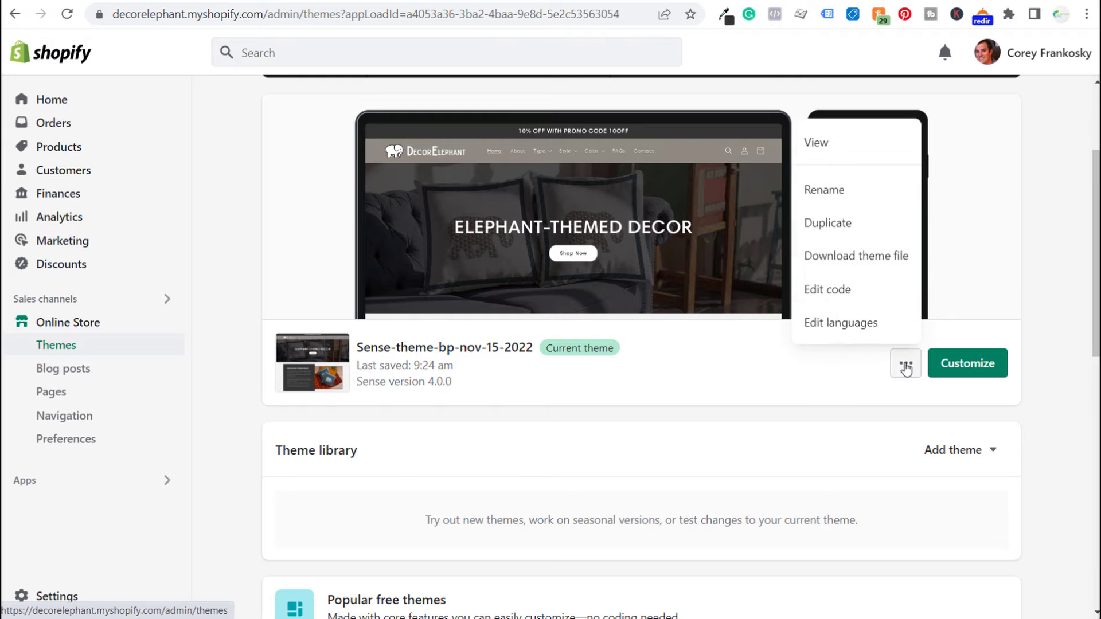
left_click(835, 291)
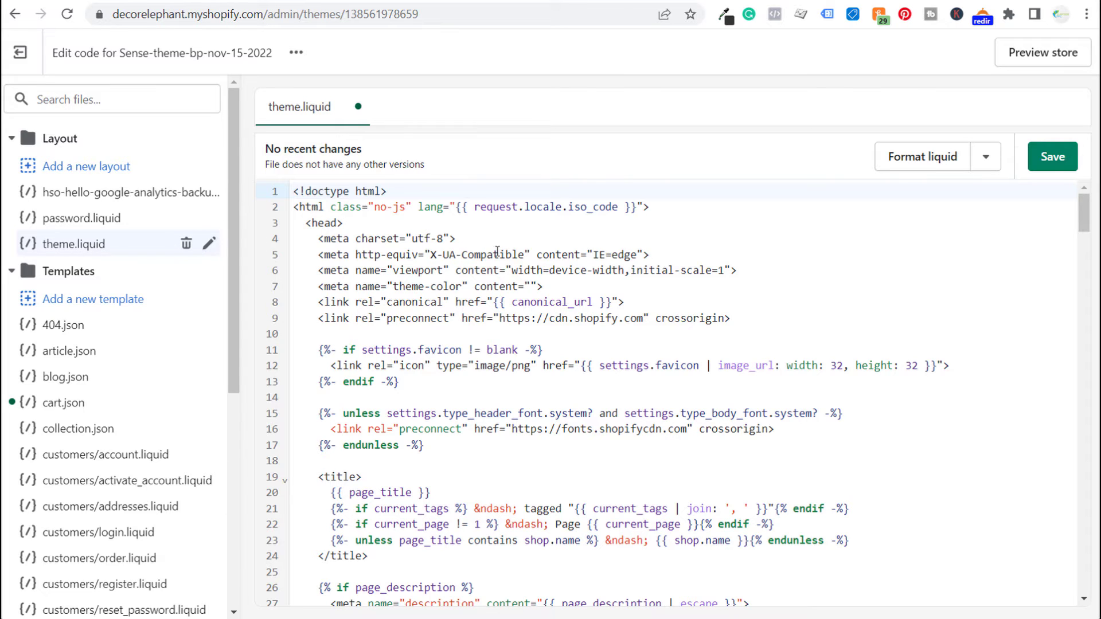
Paste the GTM head snippet on line 8 of theme.liquid's head and save.
left_click(373, 223)
key("Return")
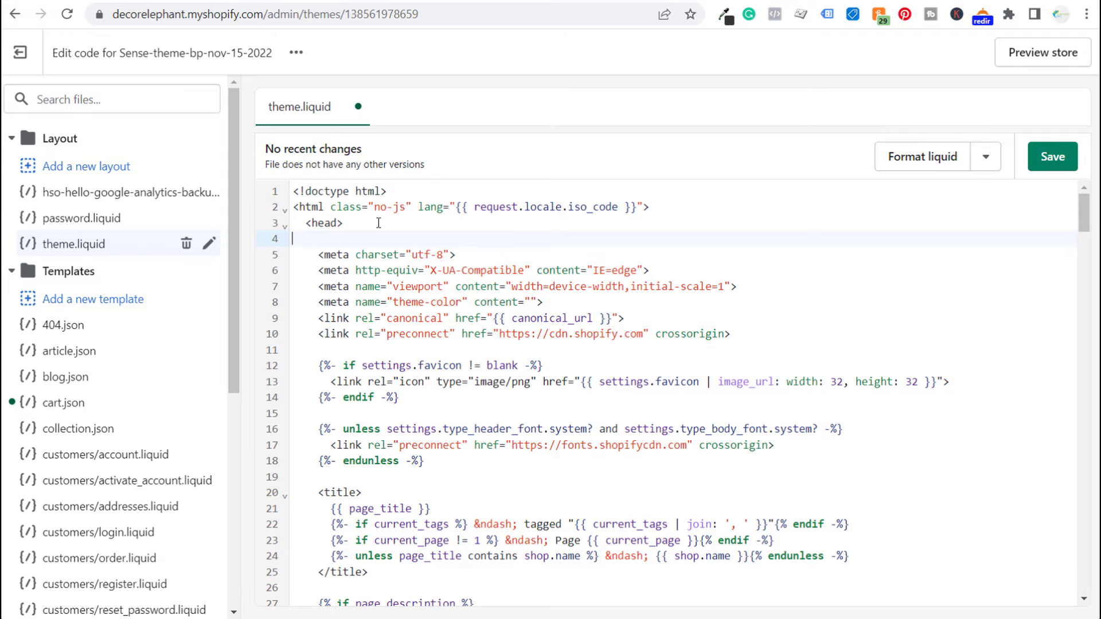
key("BackSpace")
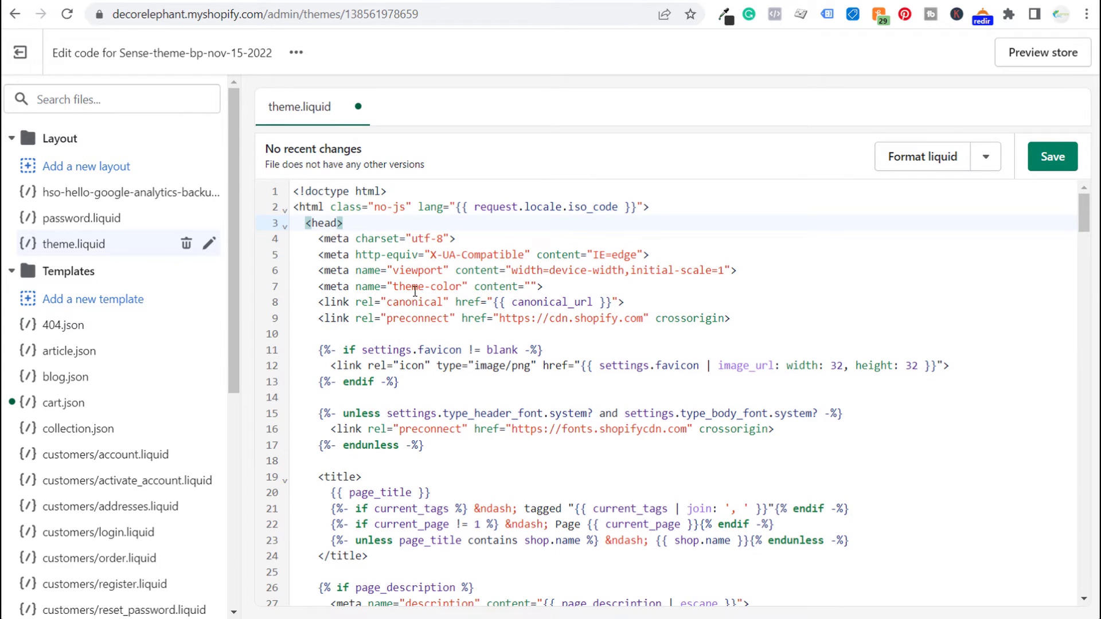
left_click(610, 284)
key("Return")
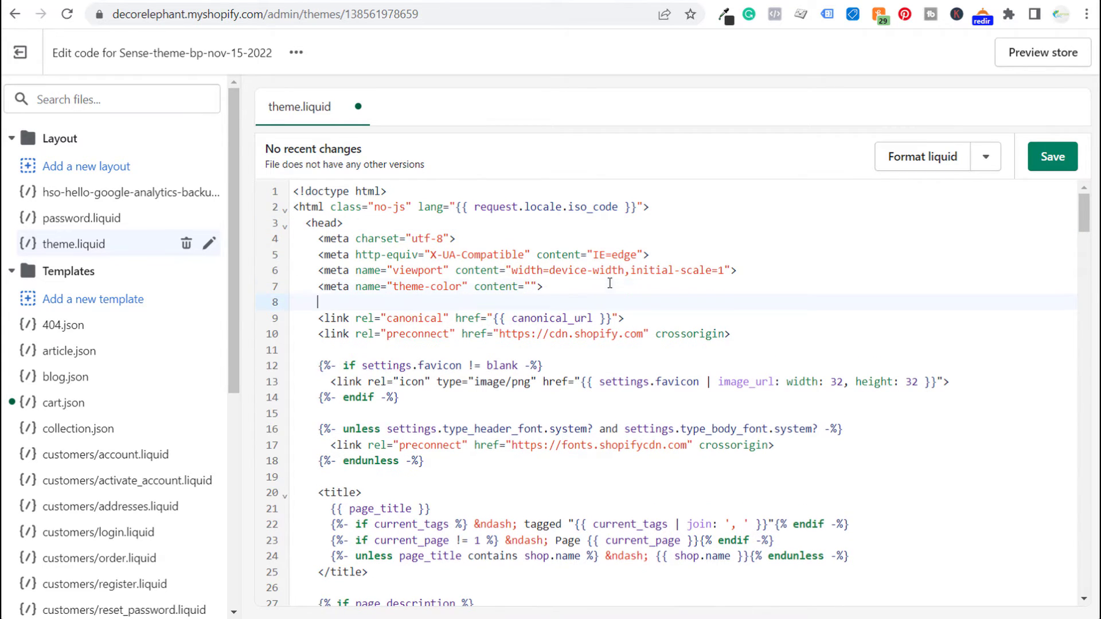
key("ctrl+v")
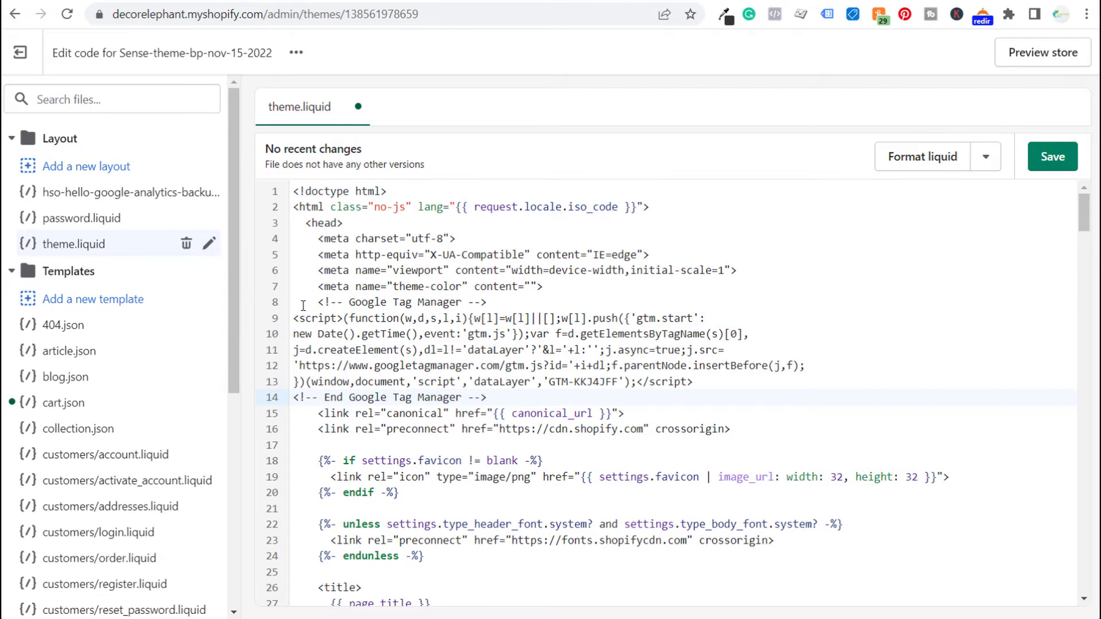
left_click_drag(299, 302, 535, 391)
left_click(563, 340)
left_click(1051, 158)
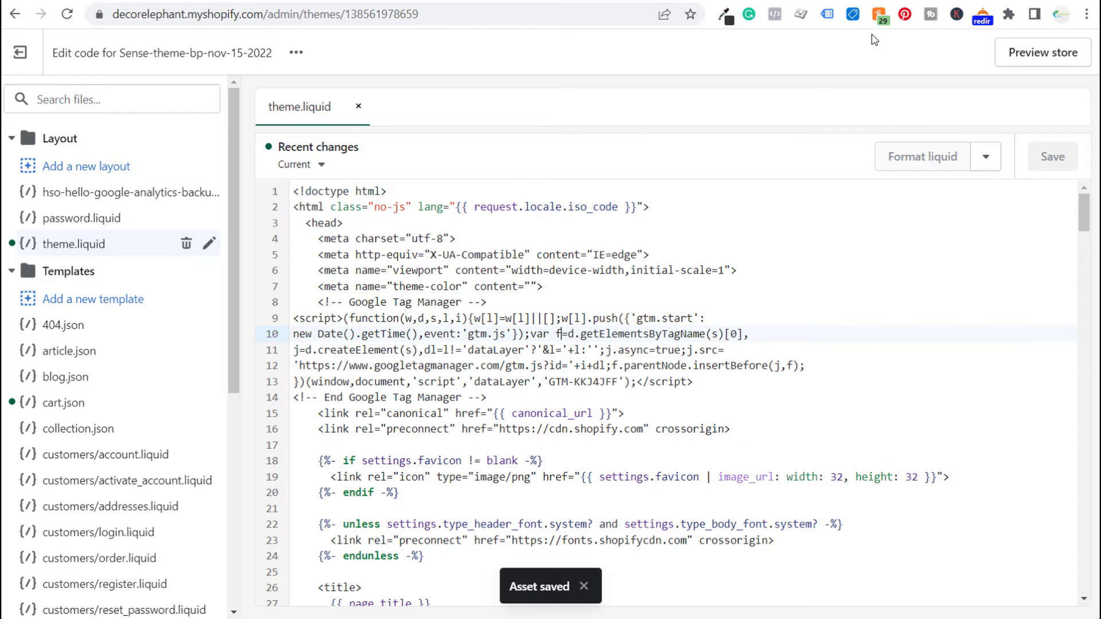
Copy the noscript body snippet from Tag Manager's install instructions.
key("ctrl+Tab")
left_click(471, 381)
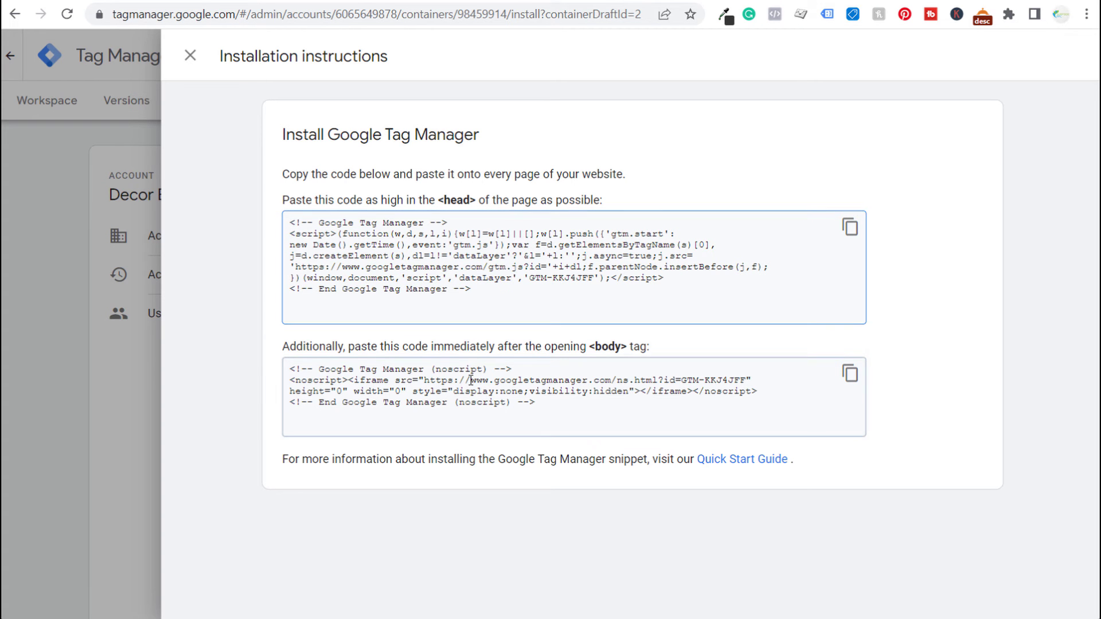
left_click(849, 374)
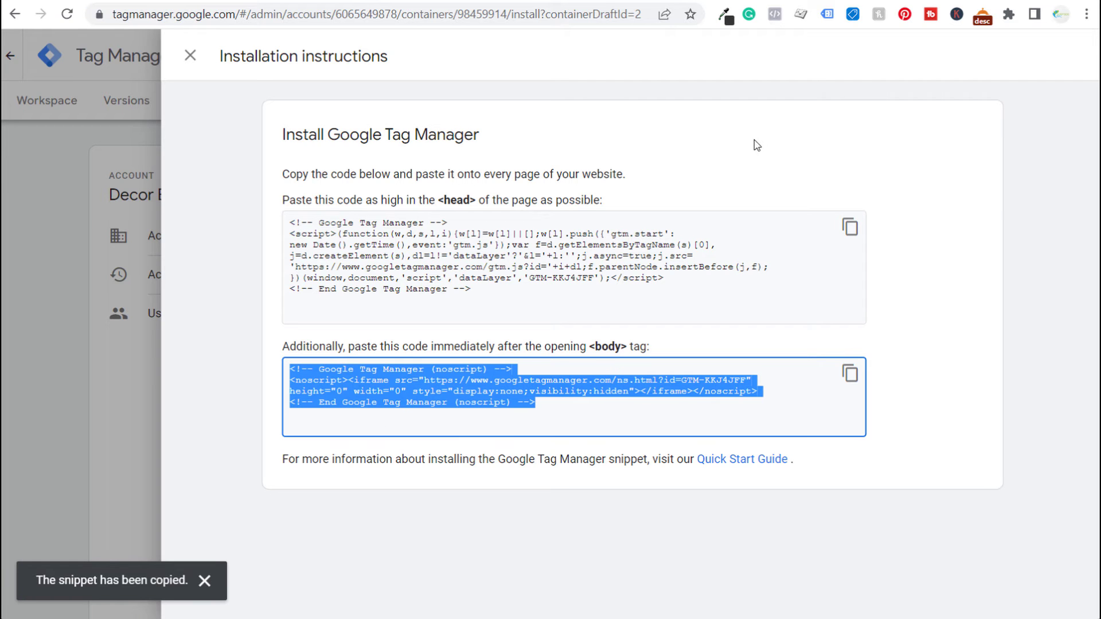
Search theme.liquid for '<body' and place the caret after the body tag on line 230.
left_click(829, 1)
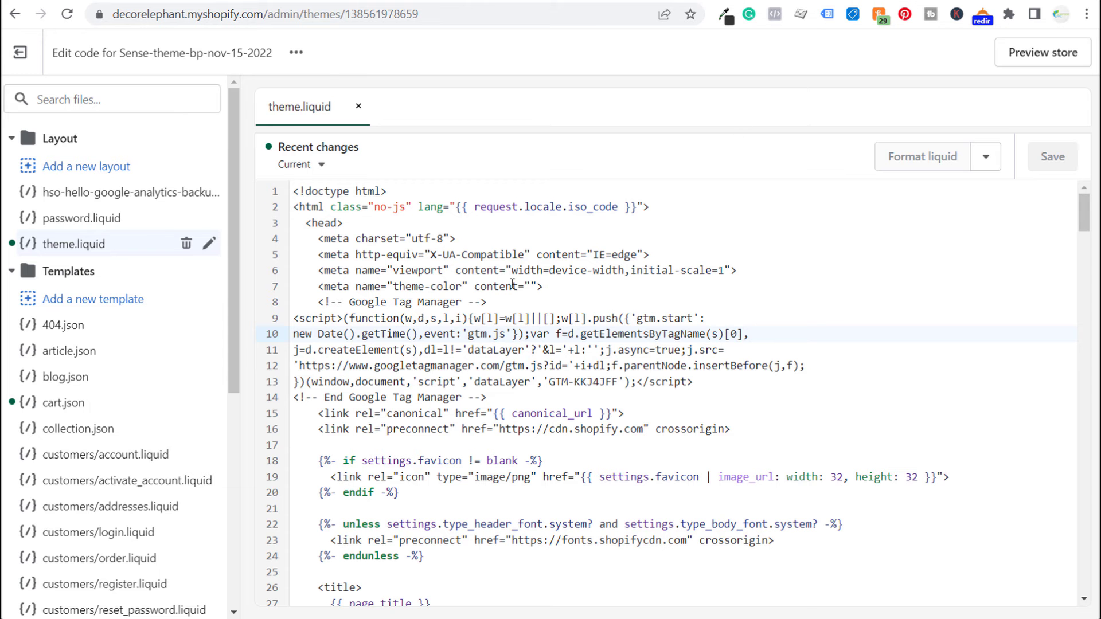
scroll(494, 282, "down", 9)
scroll(494, 283, "down", 4)
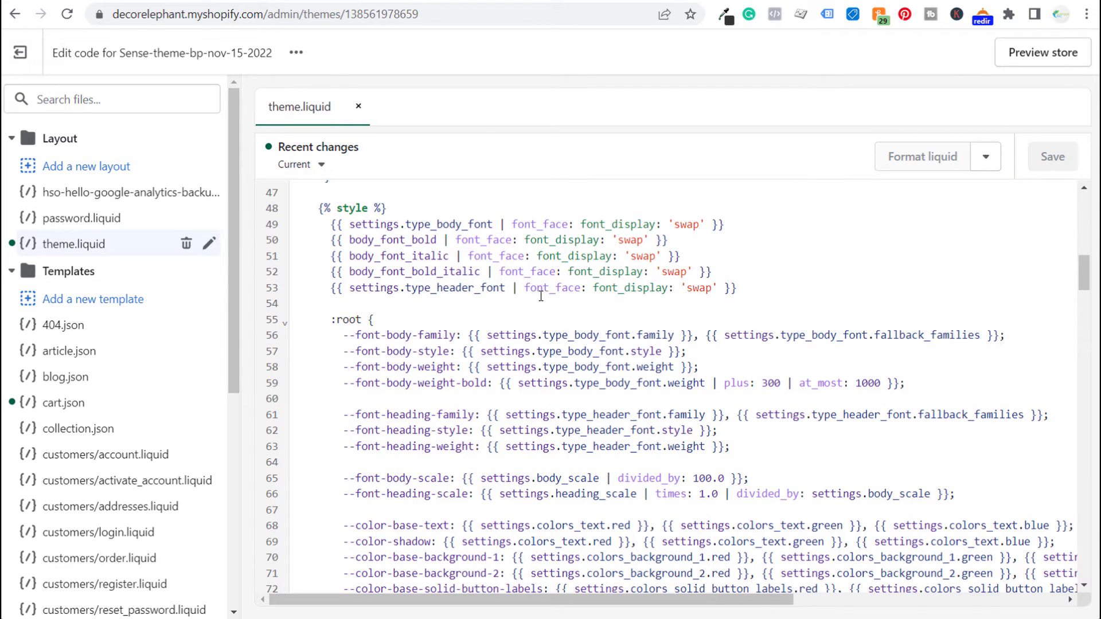
key("ctrl+f")
type("<body")
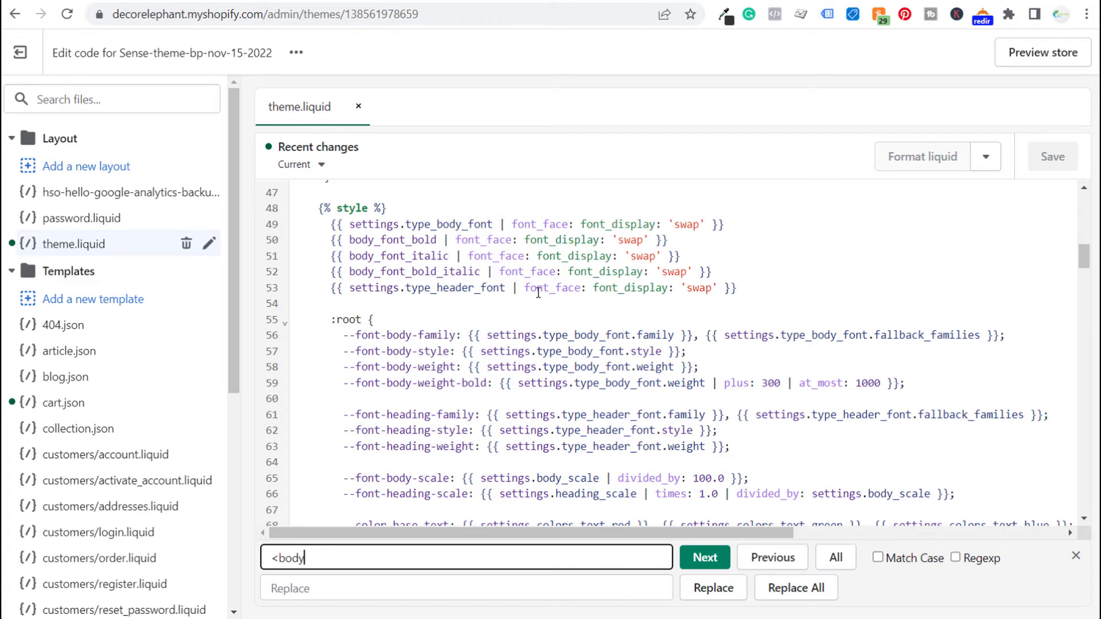
left_click(719, 572)
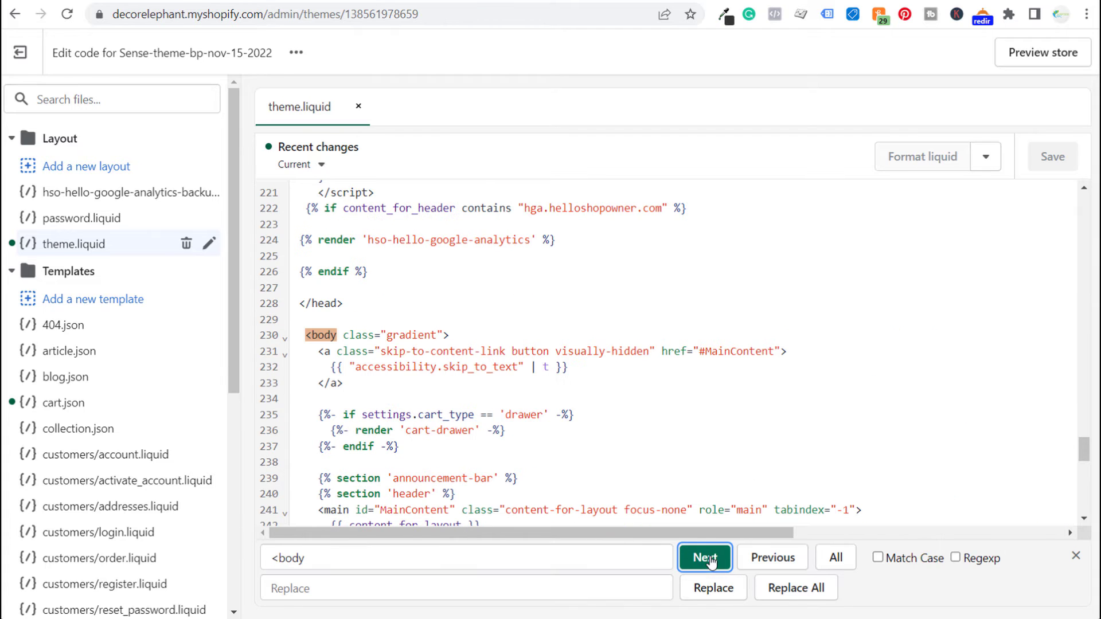
left_click(305, 335)
left_click_drag(305, 335, 487, 335)
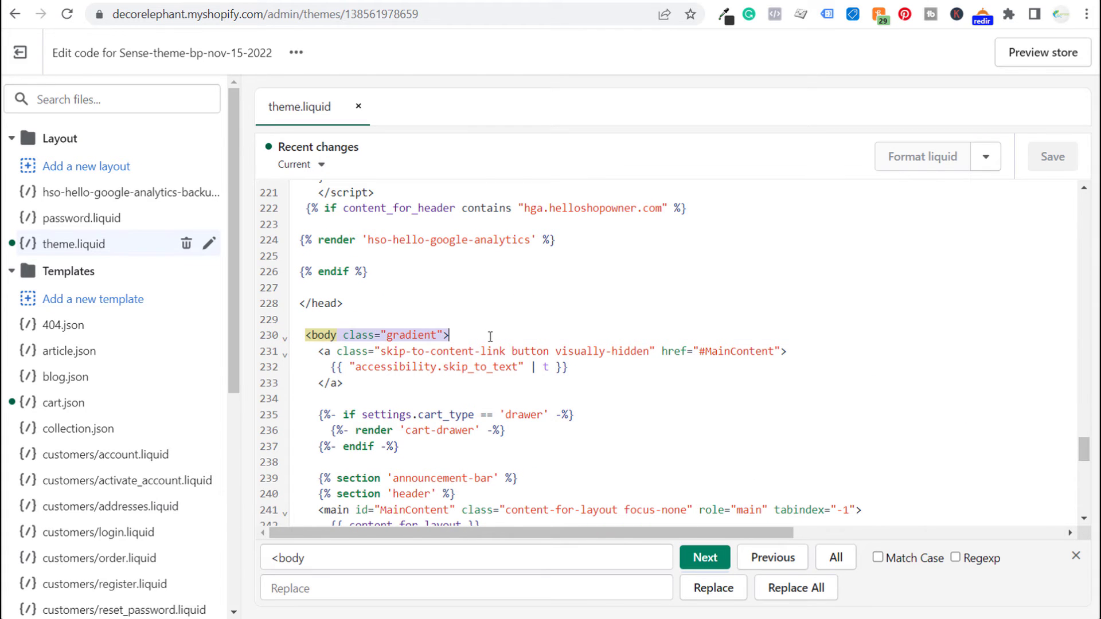
left_click(497, 334)
left_click_drag(305, 337, 437, 334)
left_click(488, 327)
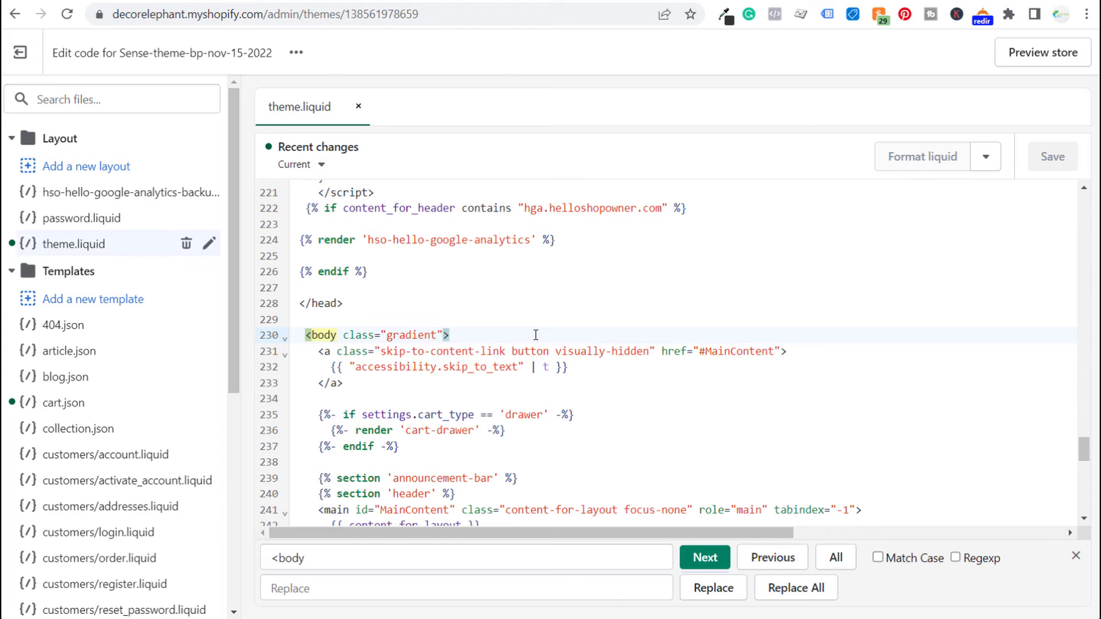
Paste the noscript snippet on a new line after the body tag and save theme.liquid.
key("Escape")
key("Return")
key("ctrl+v")
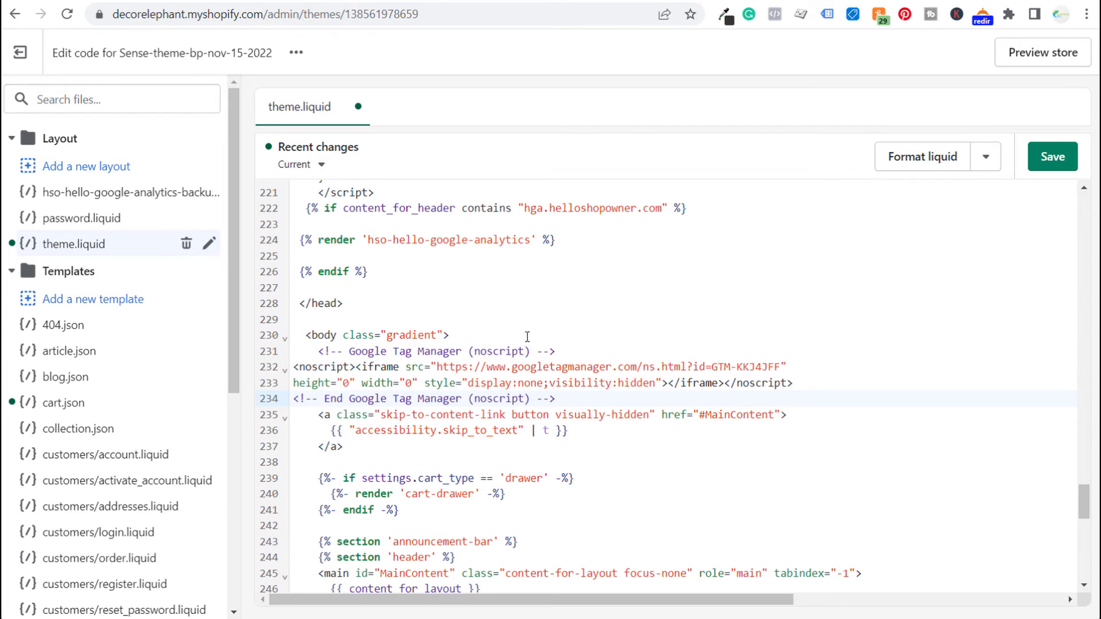
left_click(1053, 156)
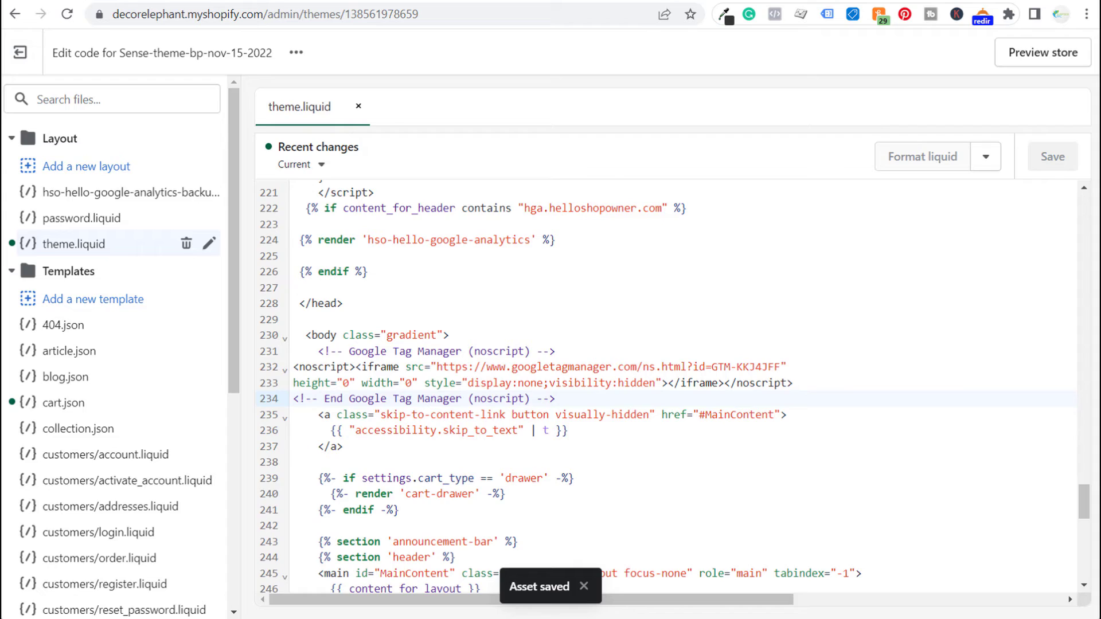
key("ctrl+Tab")
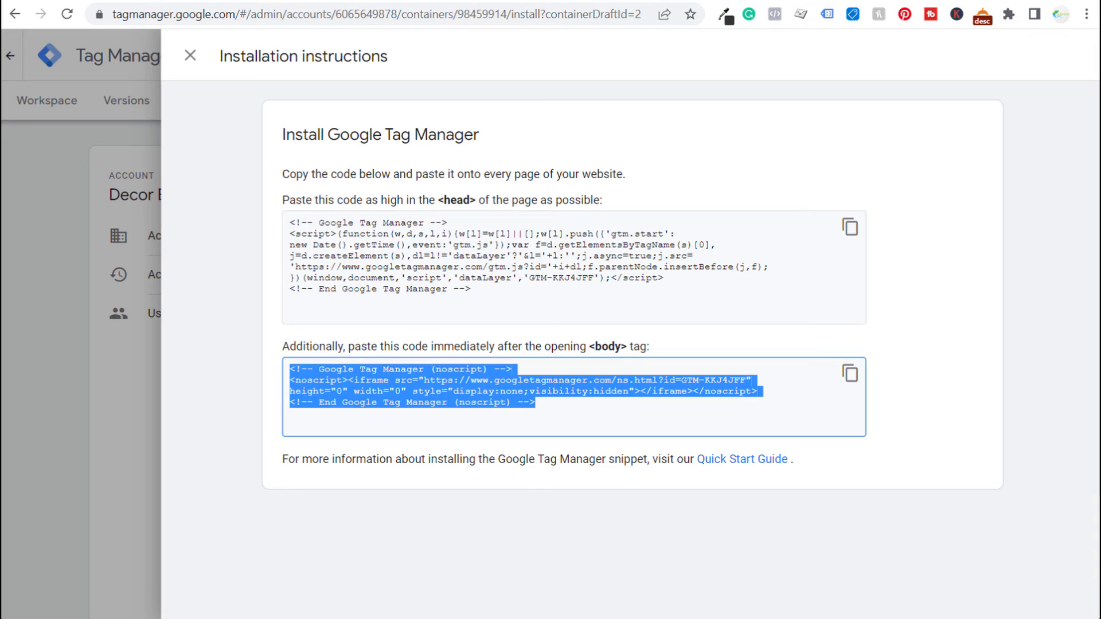
Close the installation instructions and go to the Workspace overview.
left_click(581, 409)
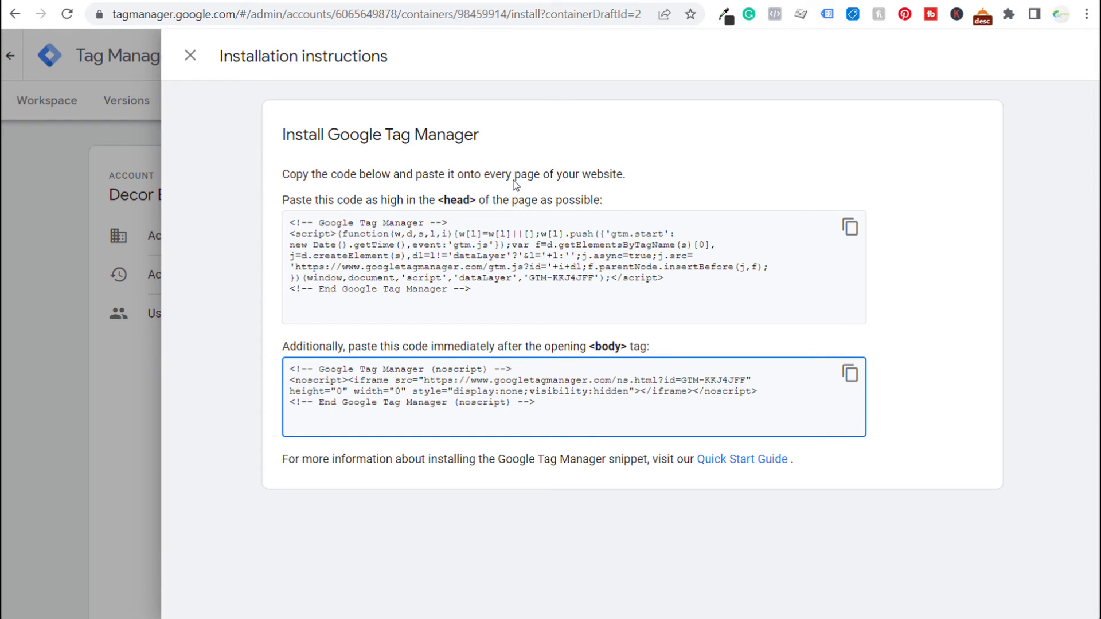
left_click(190, 56)
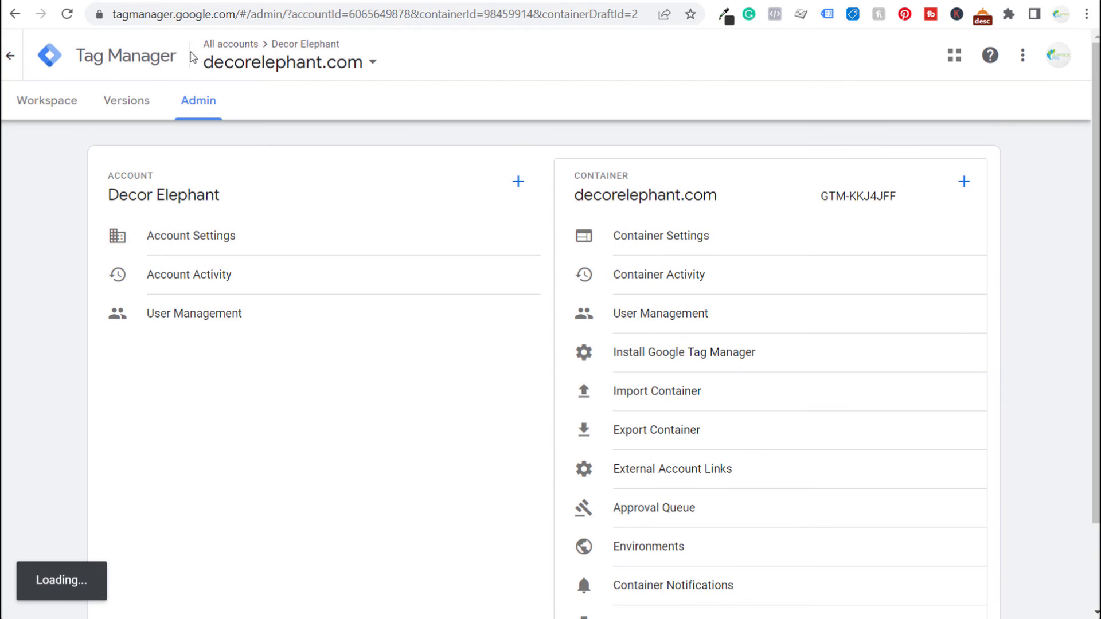
left_click(40, 104)
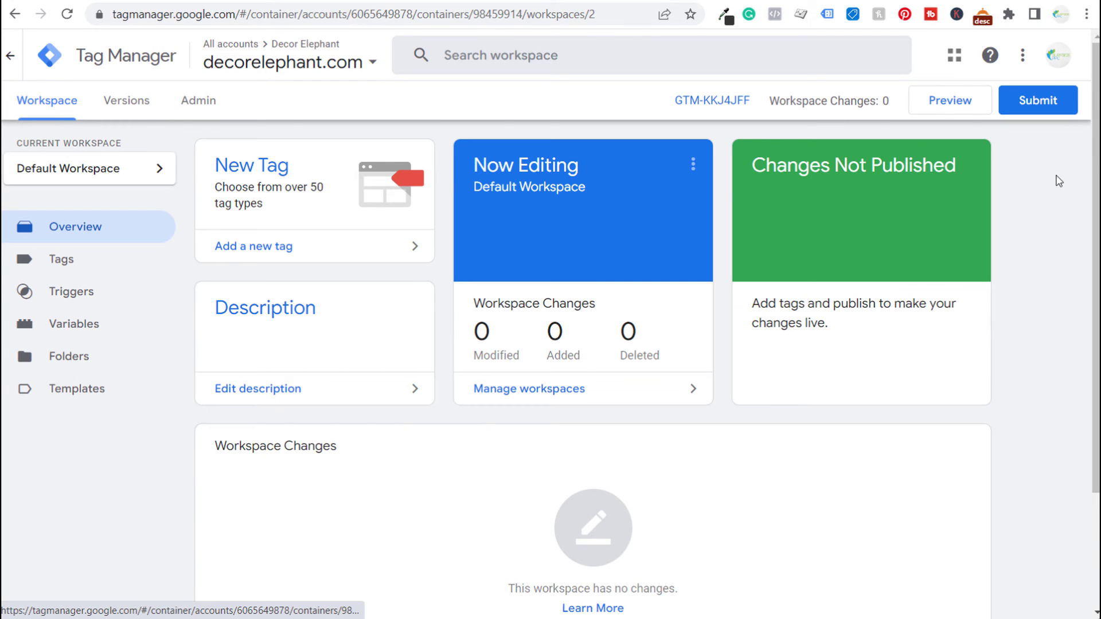
Publish a version named 'Added Tags to Website', described 'Installed Google Tag Manager on DecorElephant.com'.
left_click(1039, 102)
left_click(399, 243)
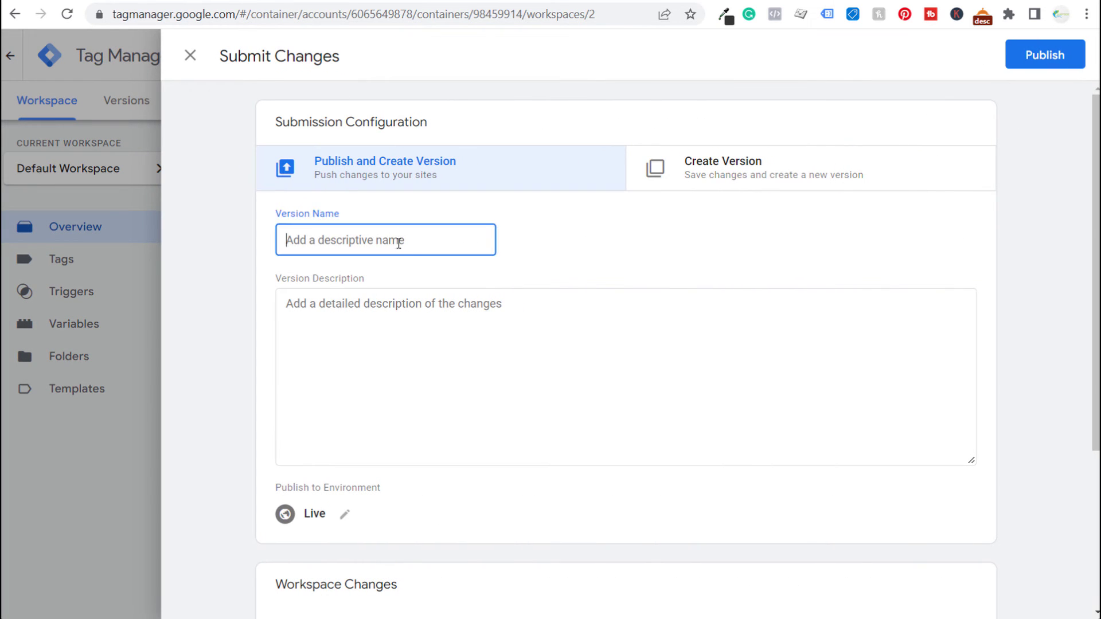
type("Added Tags to Website")
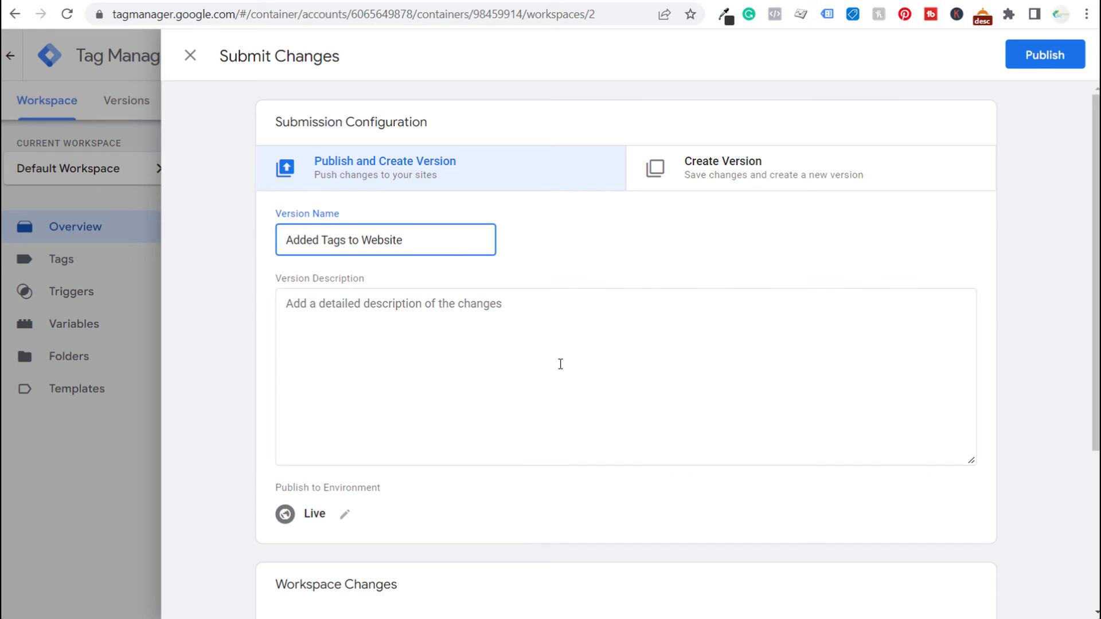
left_click(716, 296)
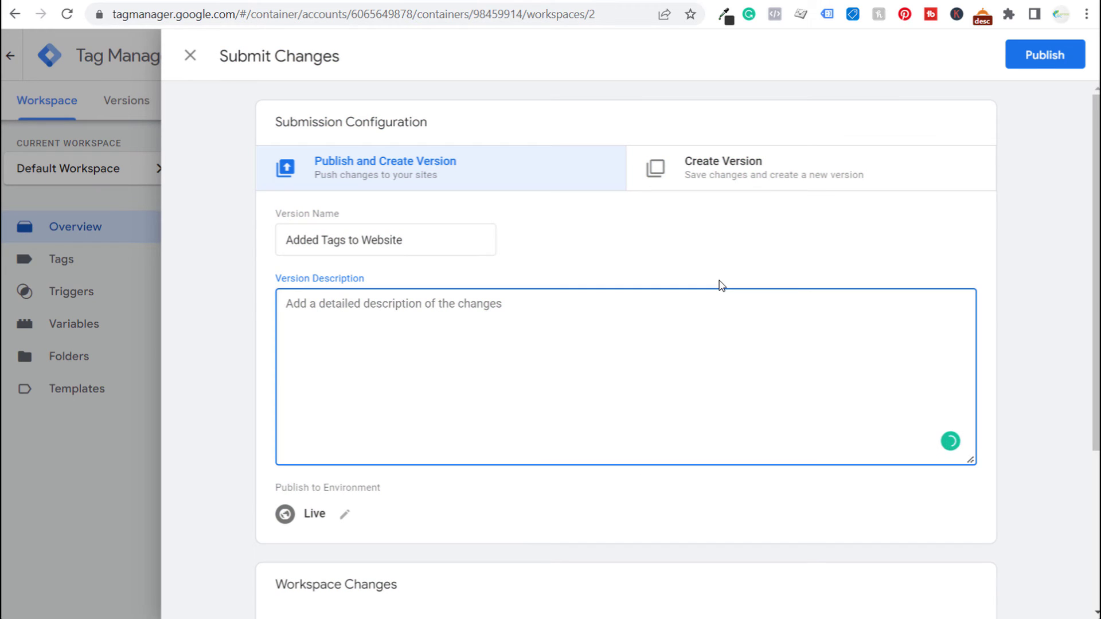
type("Installed Google Ta")
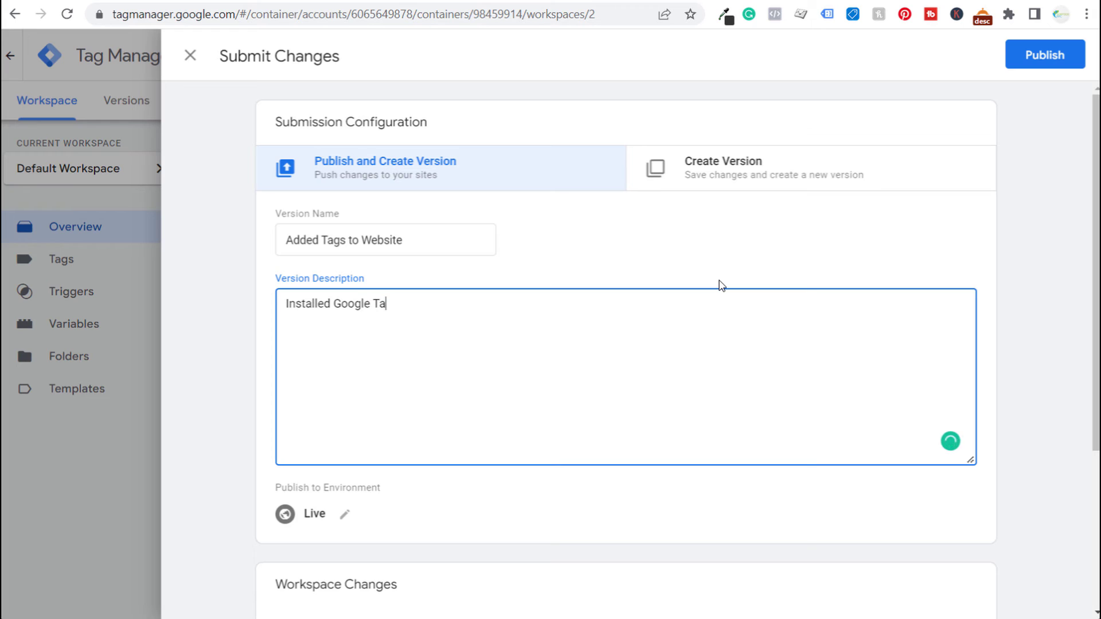
type("g Manager on De")
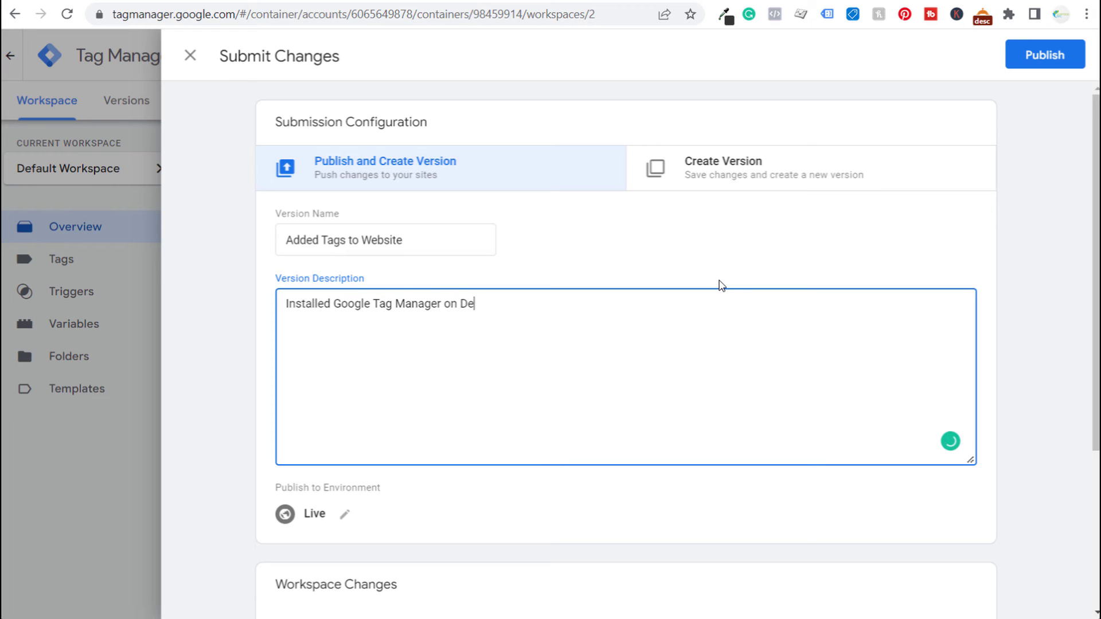
type("corElephant.com")
left_click(747, 252)
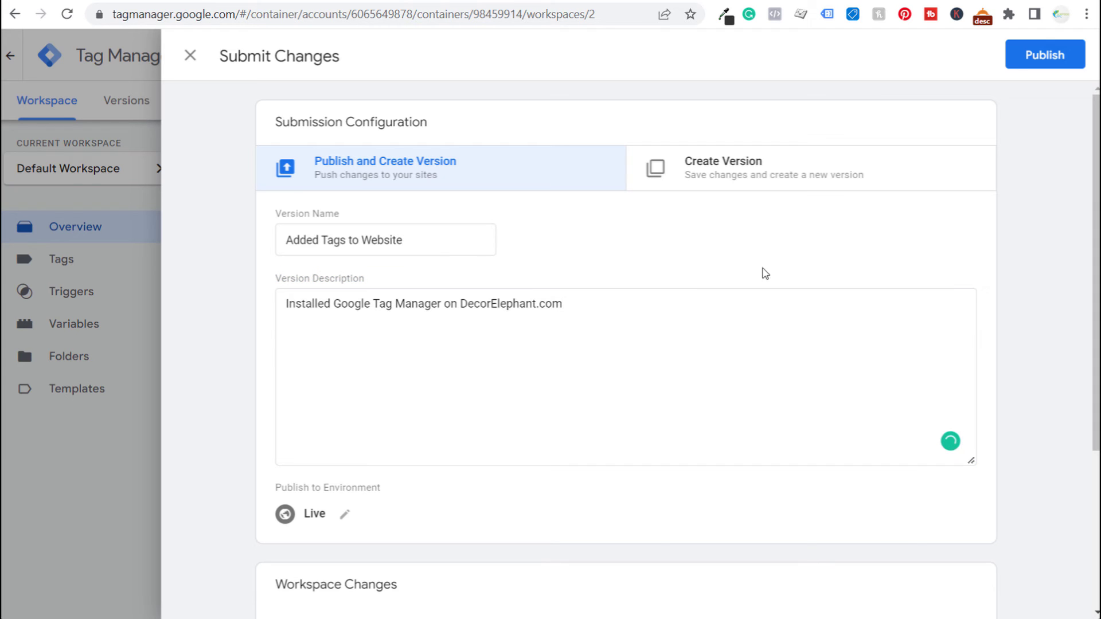
left_click(1039, 58)
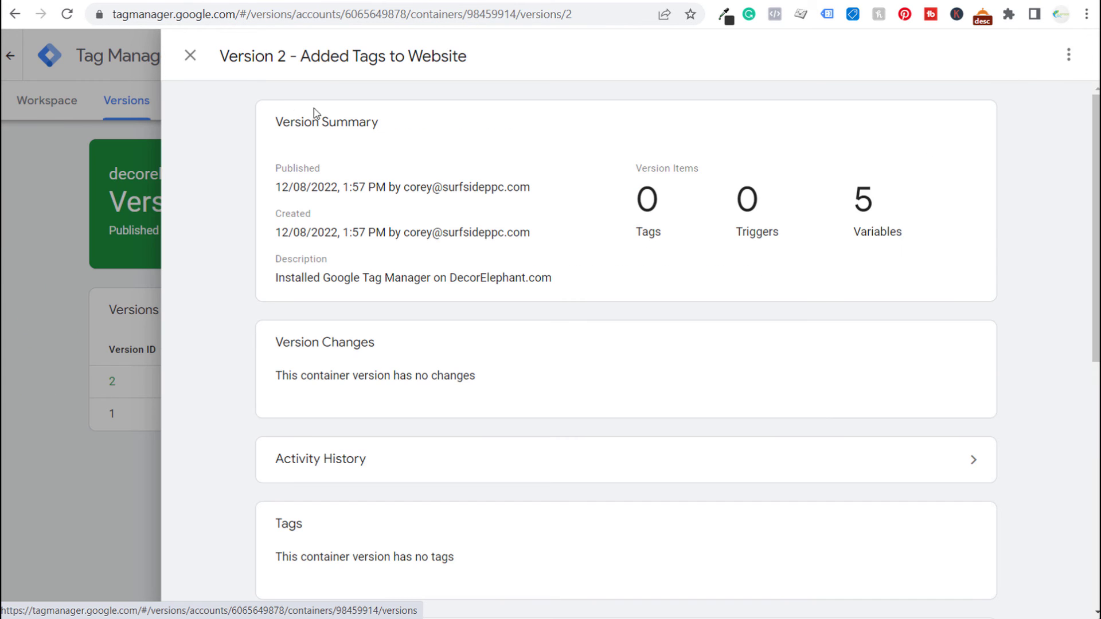
Dismiss the Version 2 details and return to the workspace.
left_click_drag(228, 58, 409, 59)
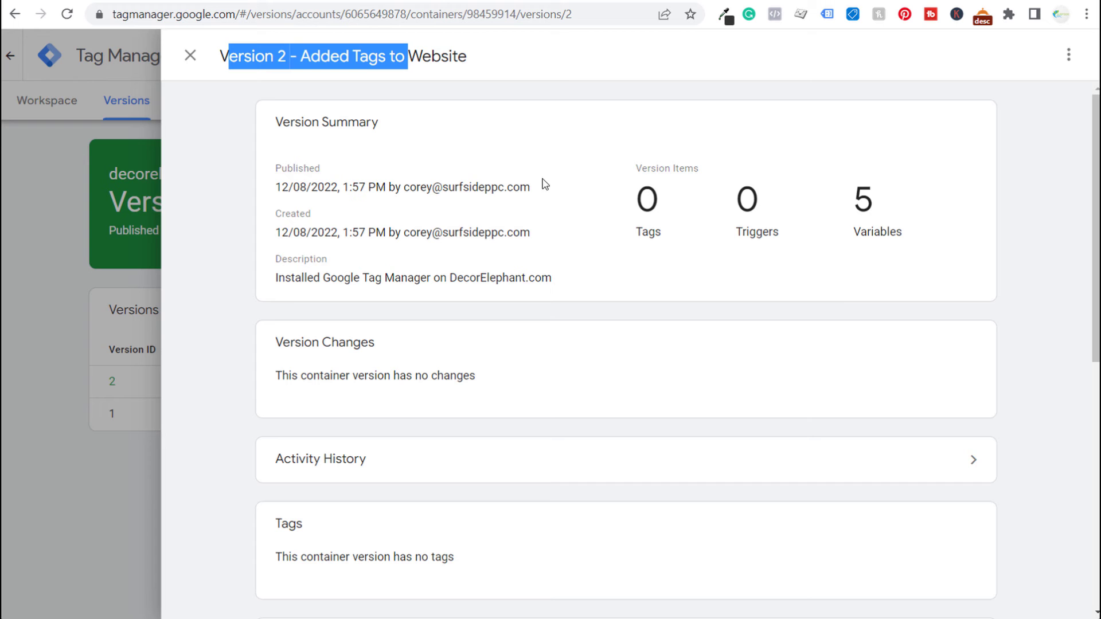
left_click(185, 60)
left_click(49, 103)
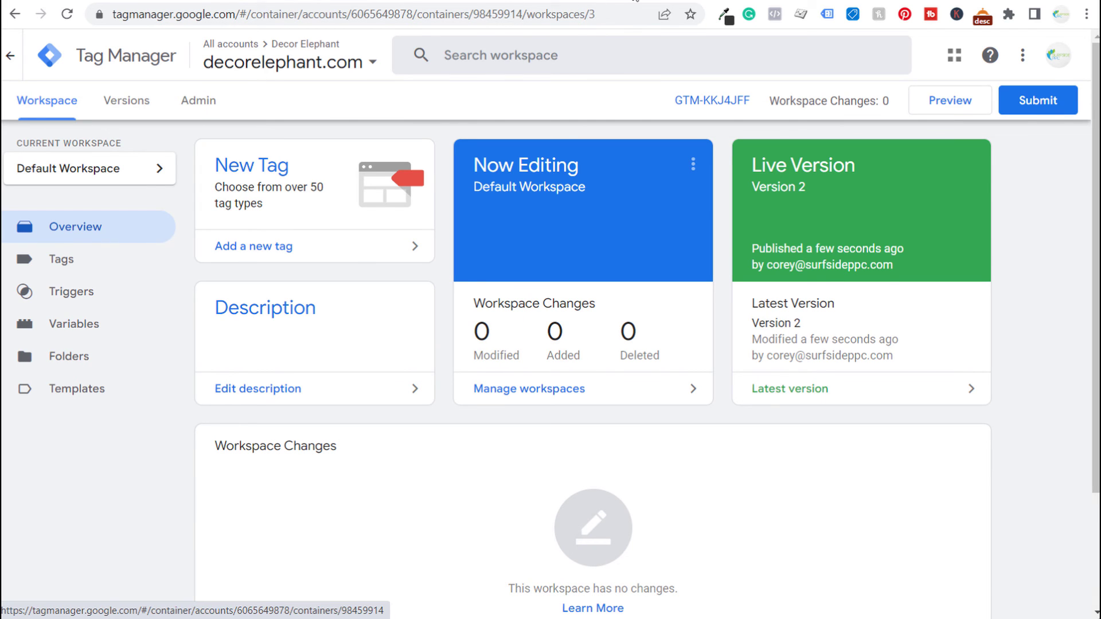
Reload the storefront and check that Tag Assistant detects Google Tag Manager GTM-KKJ4JFF.
left_click(845, 1)
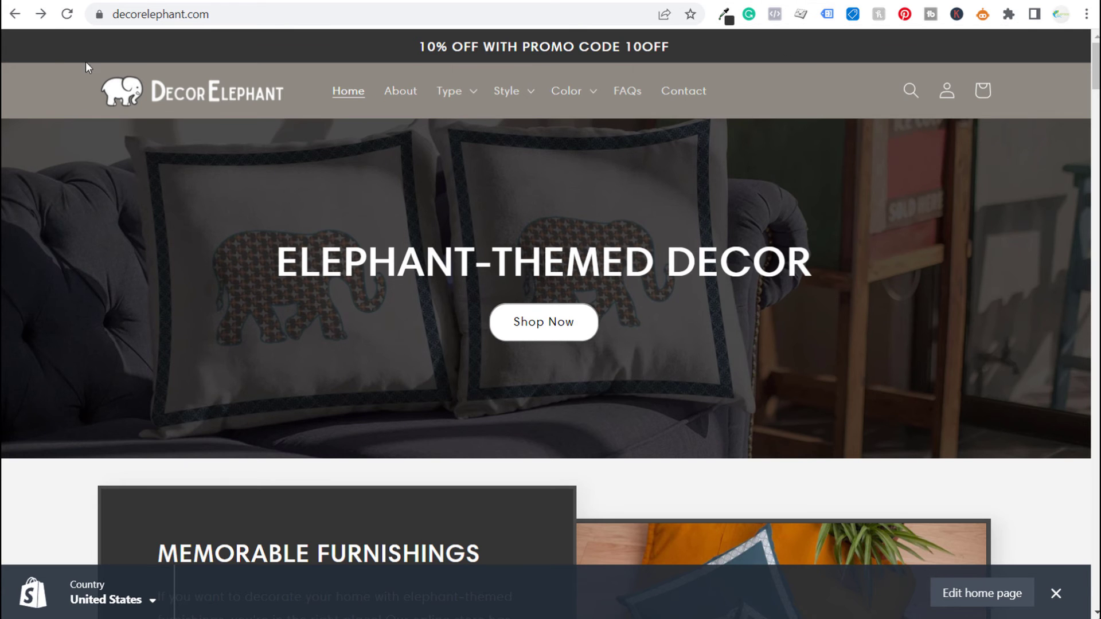
left_click(67, 14)
left_click(827, 15)
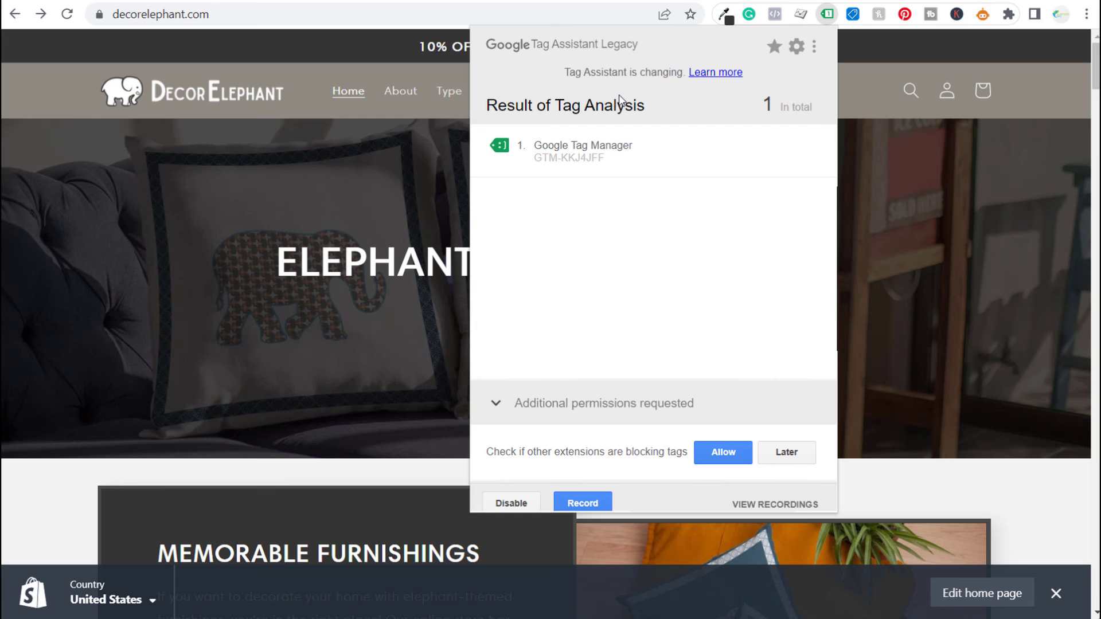
mouse_move(633, 167)
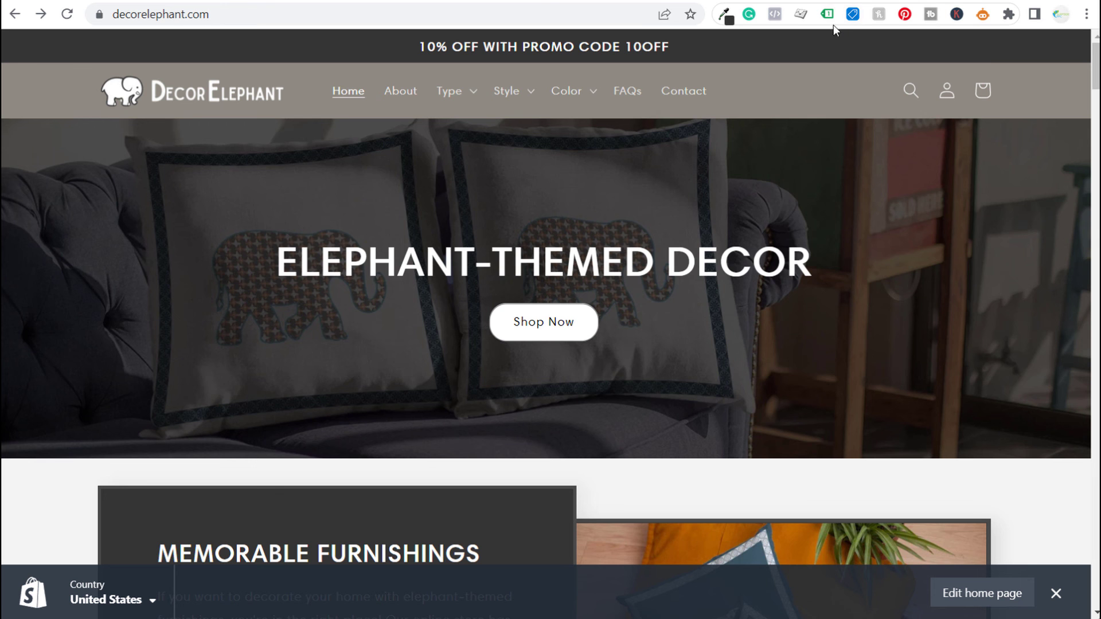
Reopen Tag Assistant Legacy to recheck GTM-KKJ4JFF, then close its results.
left_click(828, 16)
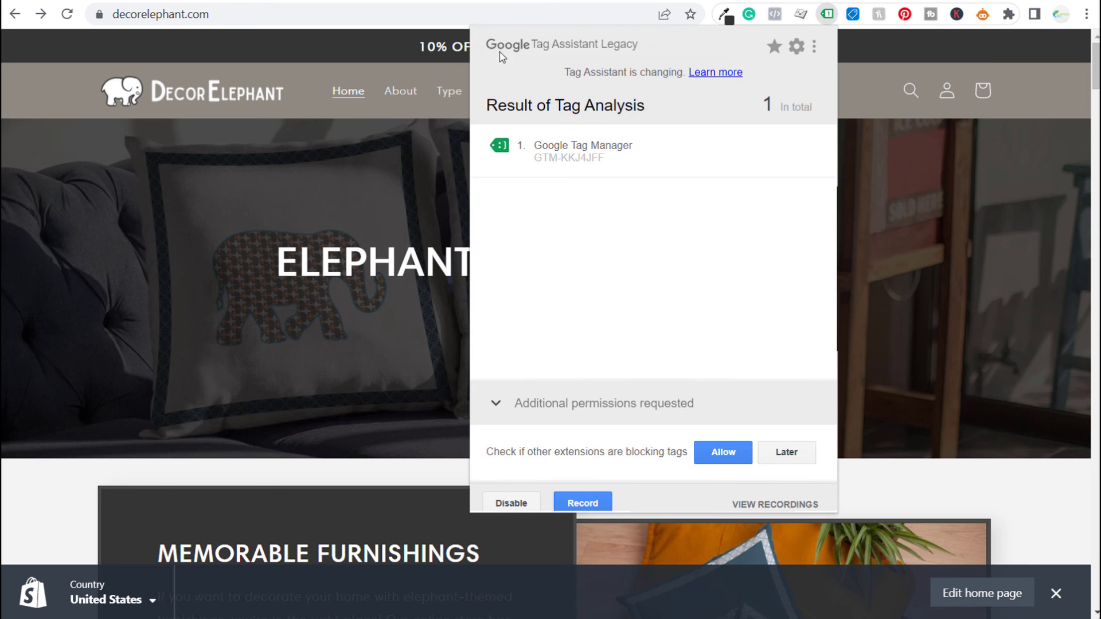
left_click_drag(531, 46, 678, 53)
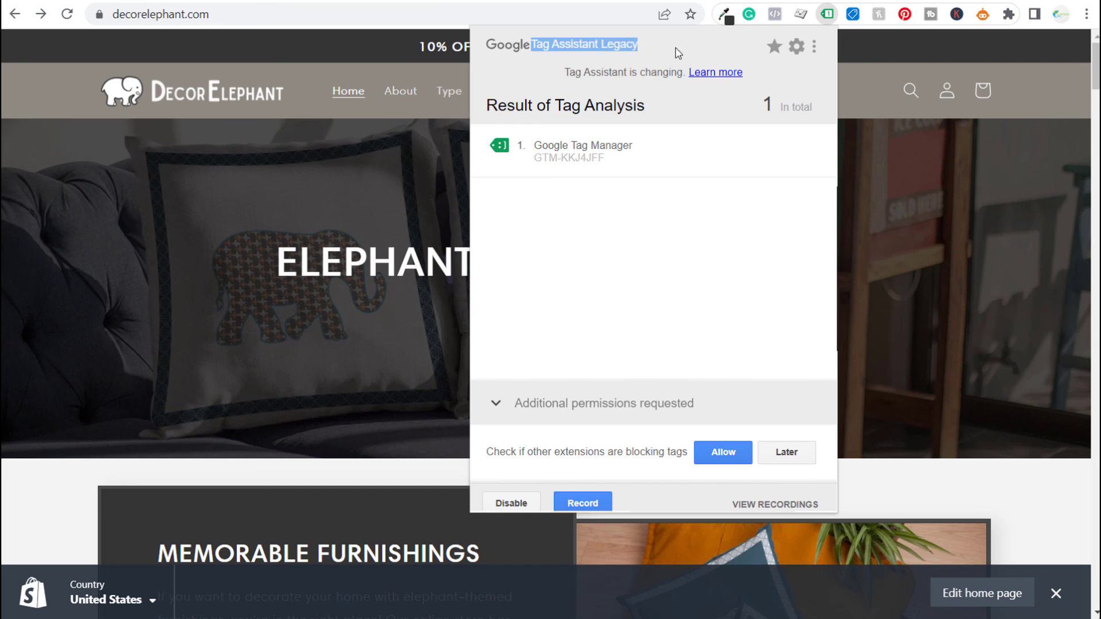
left_click(678, 54)
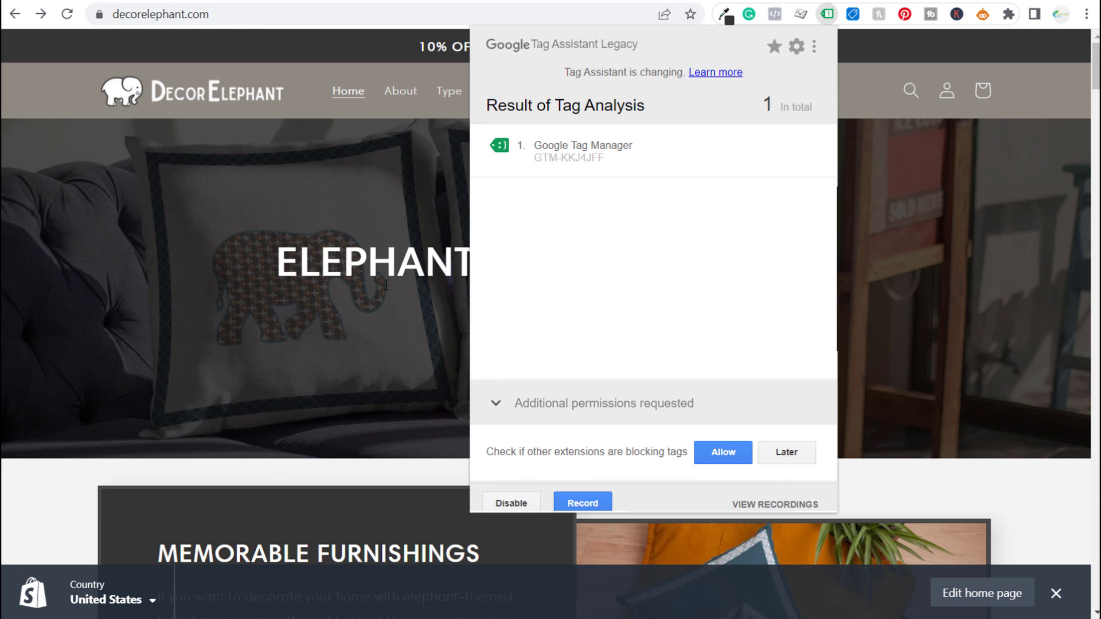
left_click(425, 295)
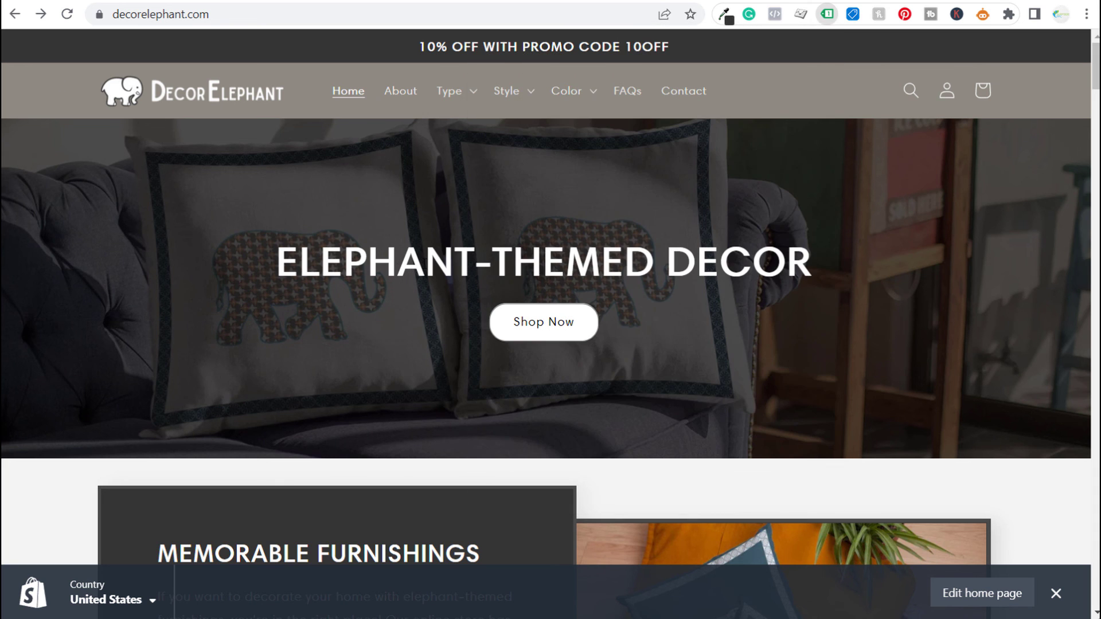